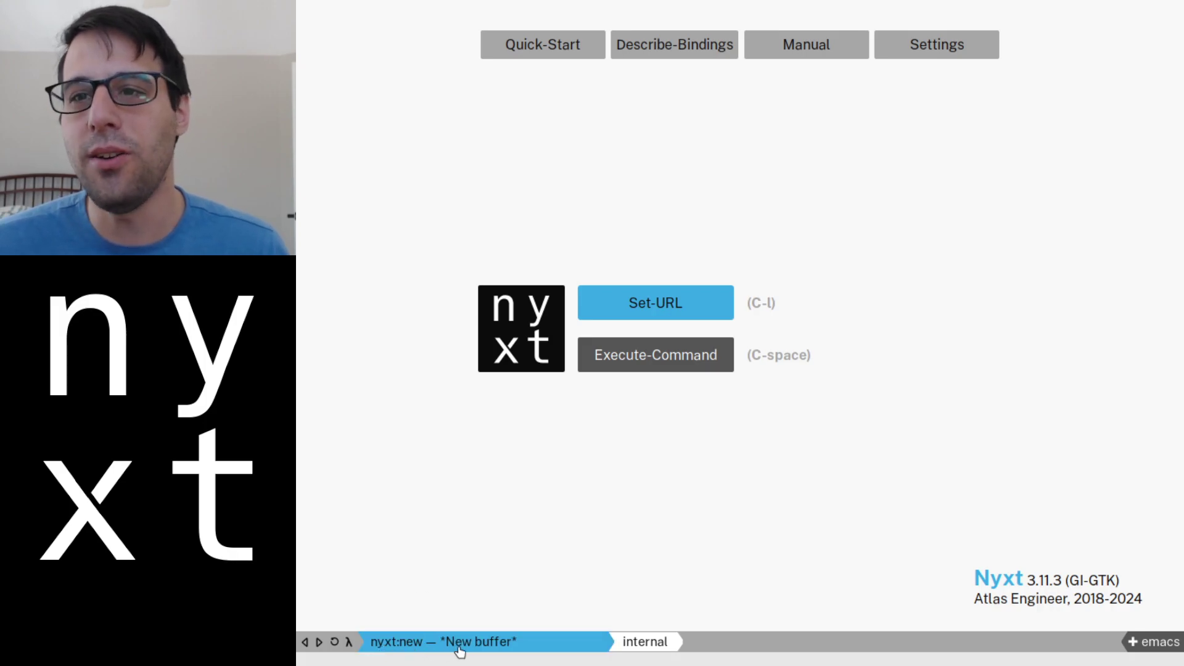
Search Open URL for 'fish', collapse New URL and Global history, then re-expand Global history
{"action": "key", "text": "ctrl+l"}
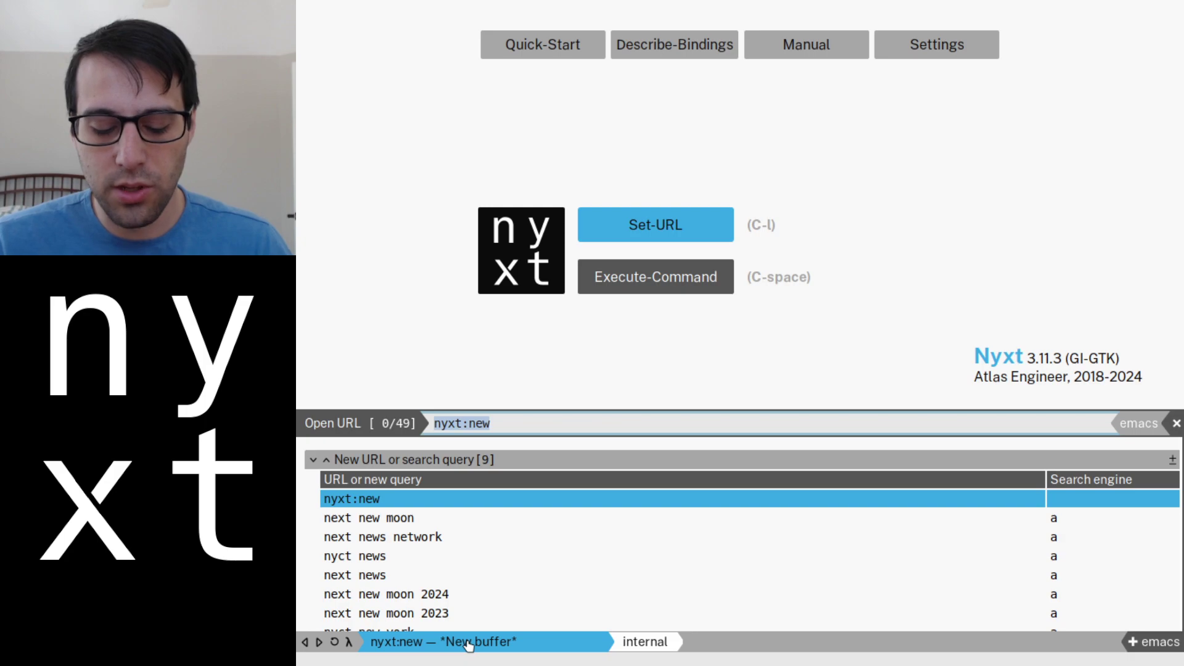
{"action": "type", "text": "fish"}
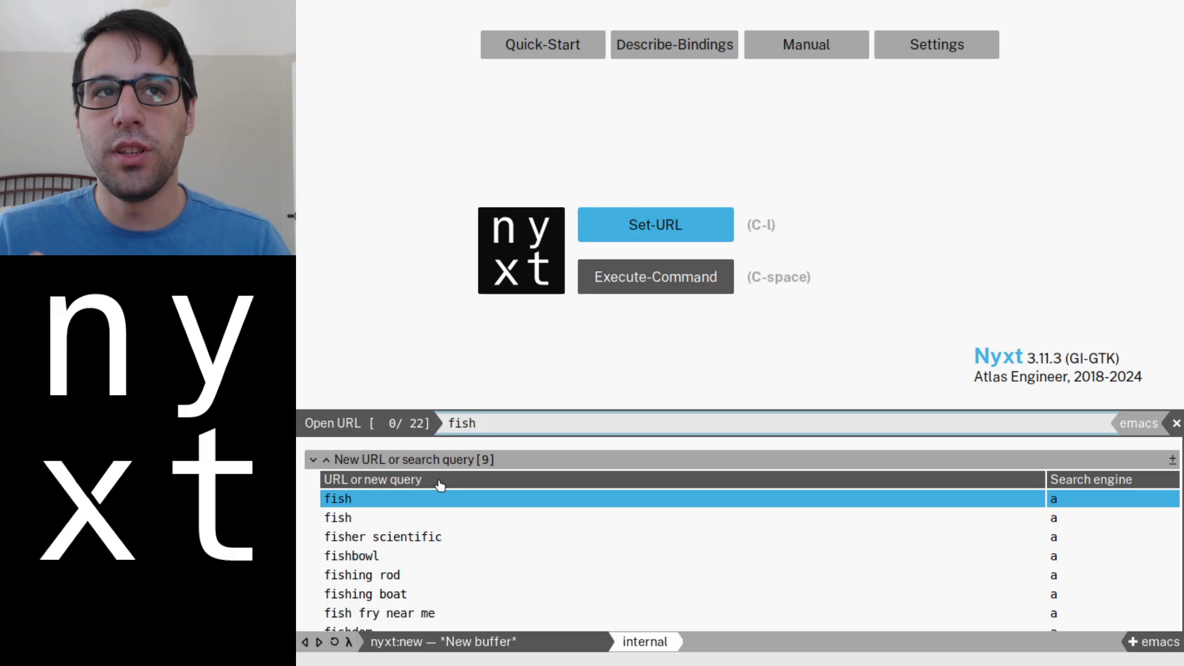
{"action": "left_click", "coordinate": [313, 461]}
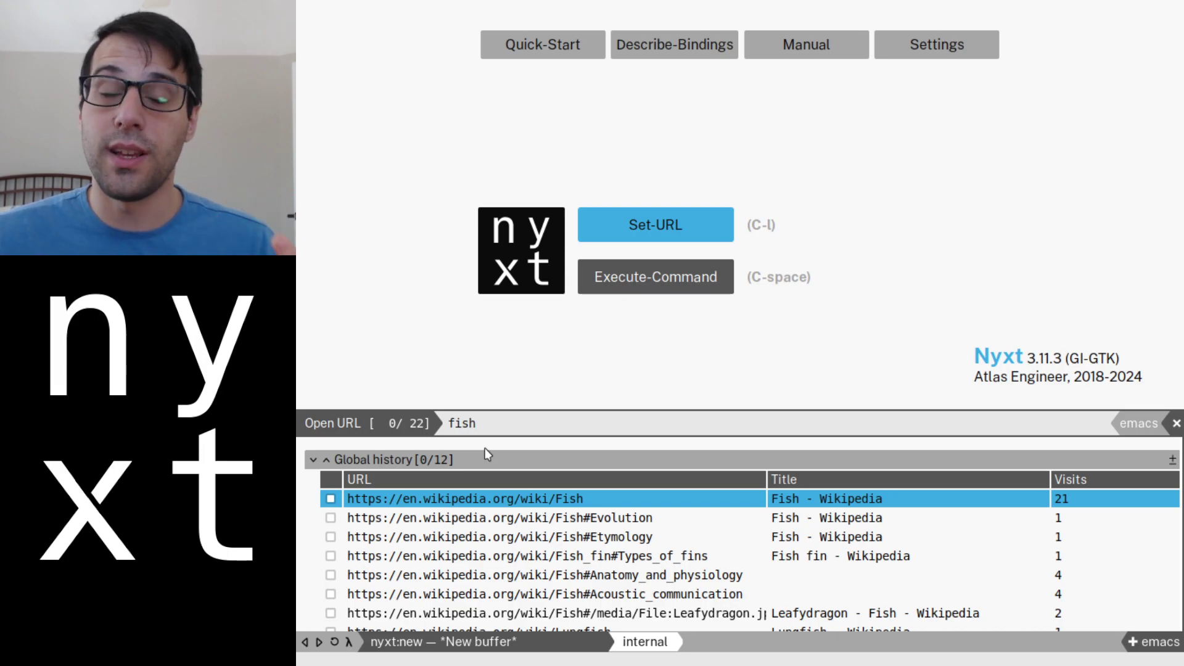
{"action": "left_click", "coordinate": [314, 460]}
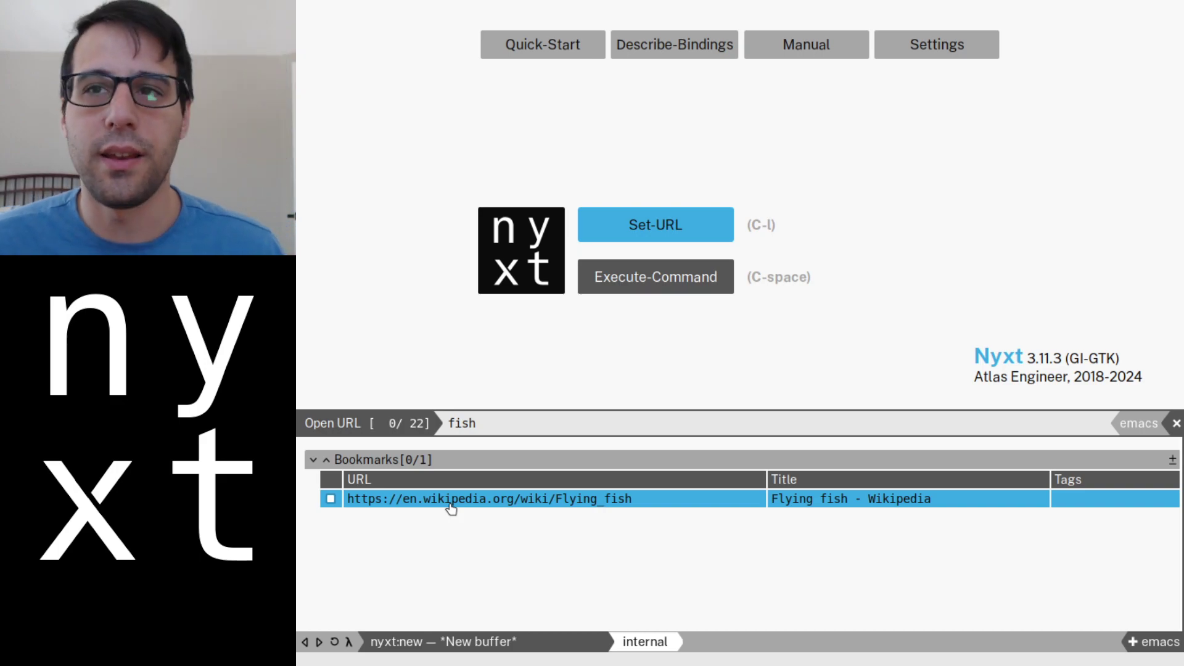
{"action": "left_click", "coordinate": [328, 460]}
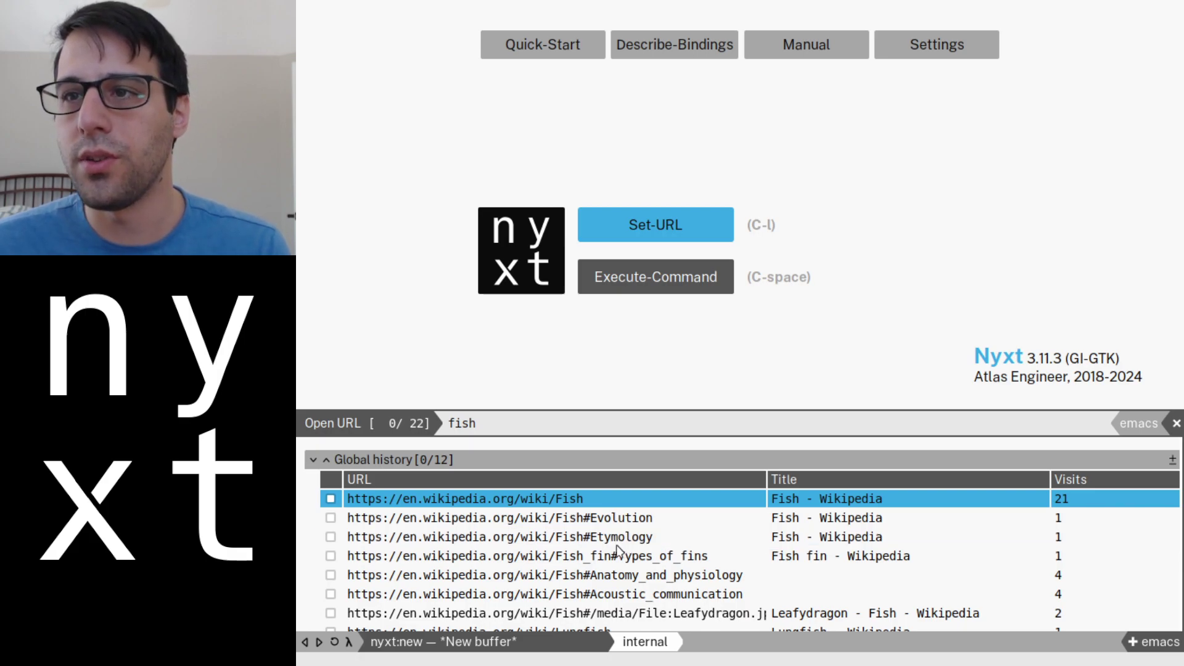
Extend the query to 'fish etymology' and collapse the search-query section
{"action": "left_click", "coordinate": [553, 432]}
{"action": "type", "text": "etymology"}
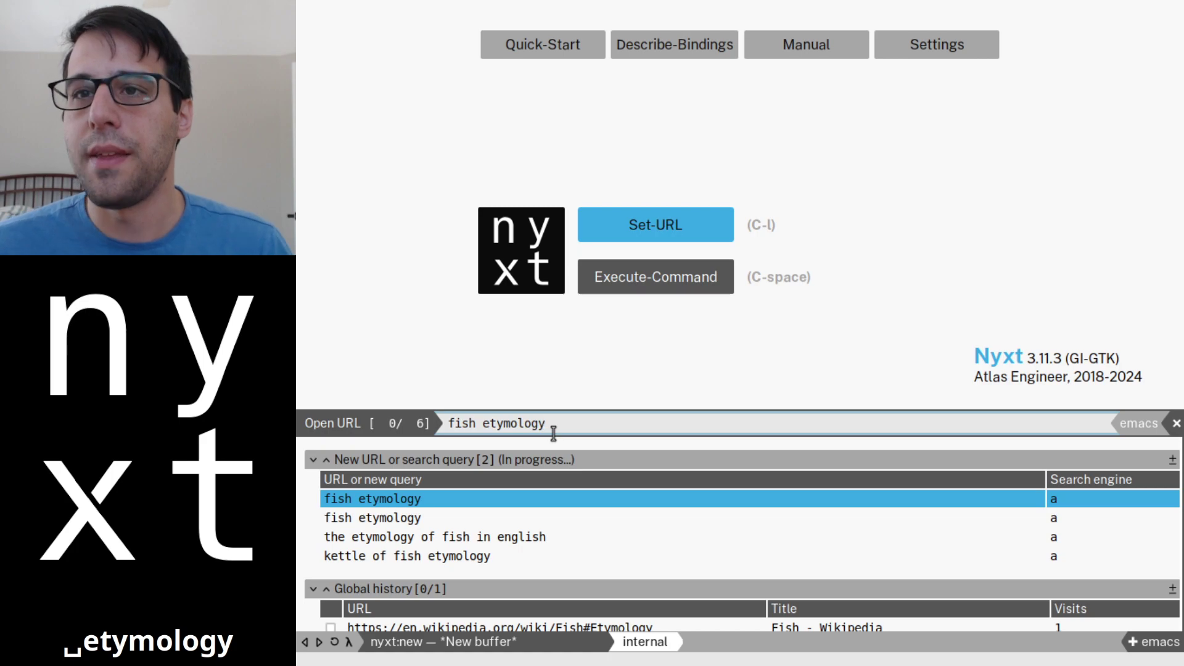
{"action": "left_click", "coordinate": [313, 461]}
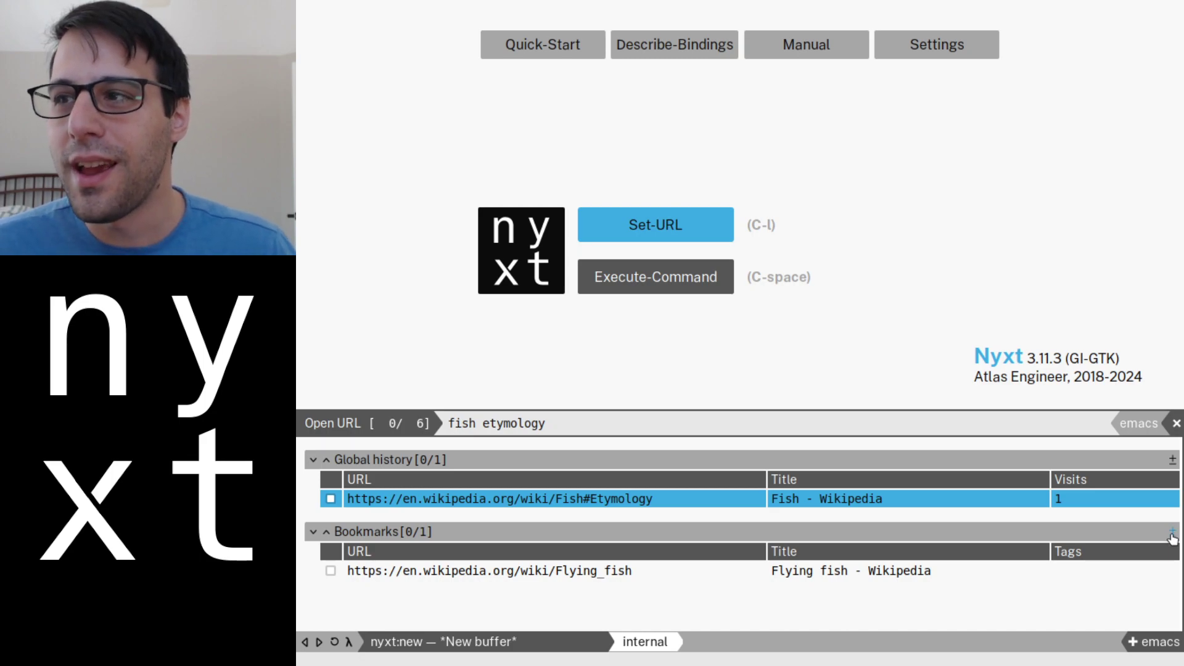
Add a Date column to the bookmark suggestions through Mark attributes to display
{"action": "left_click", "coordinate": [1172, 536]}
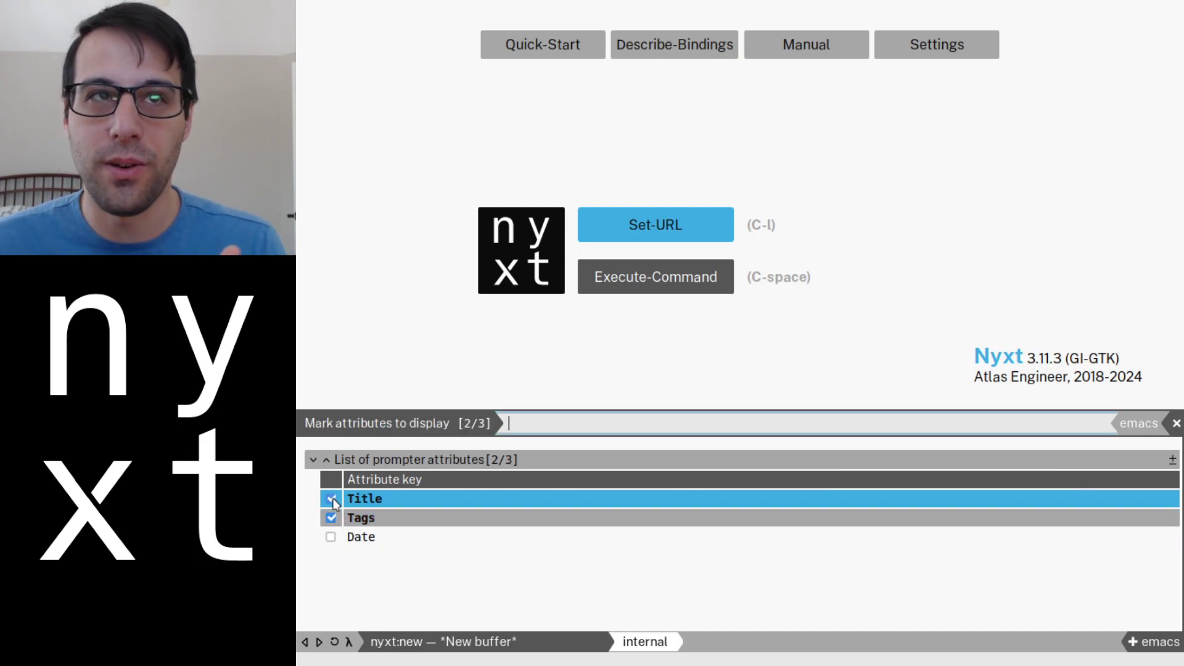
{"action": "left_click", "coordinate": [330, 537]}
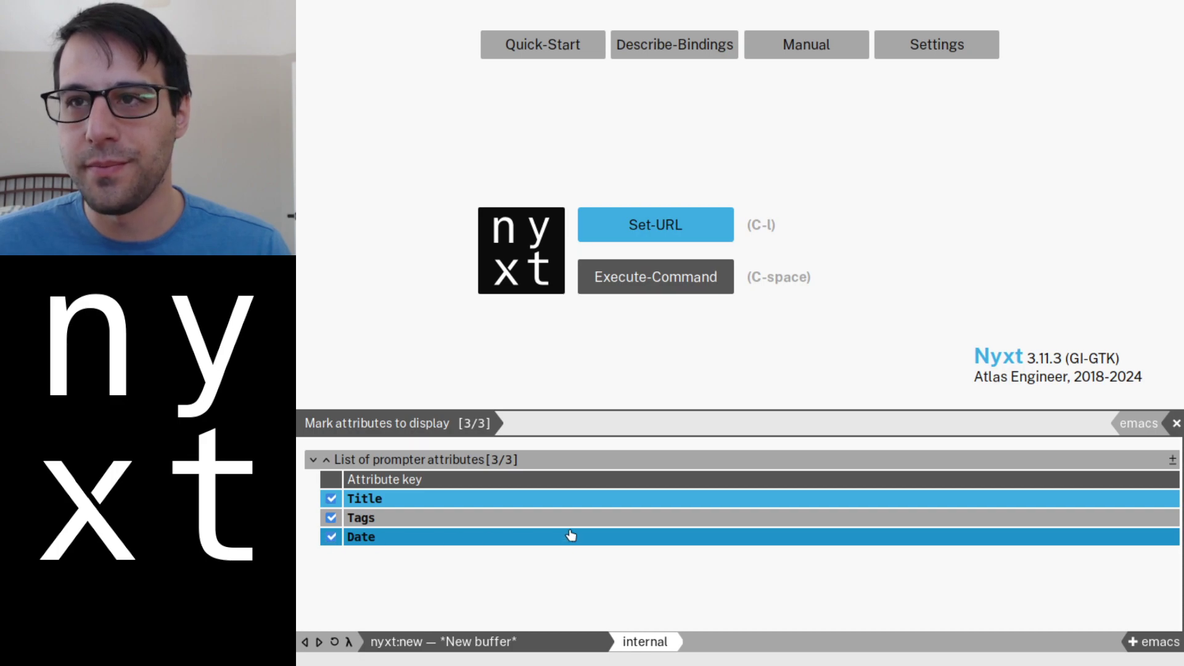
{"action": "left_click", "coordinate": [550, 423]}
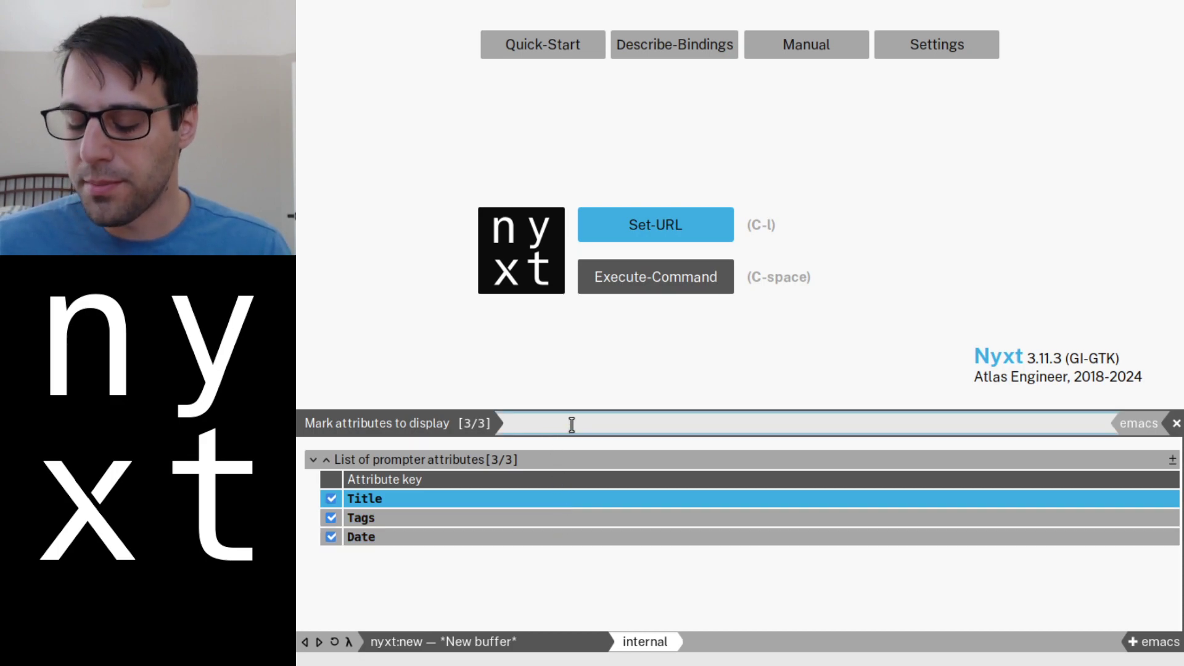
{"action": "key", "text": "Return"}
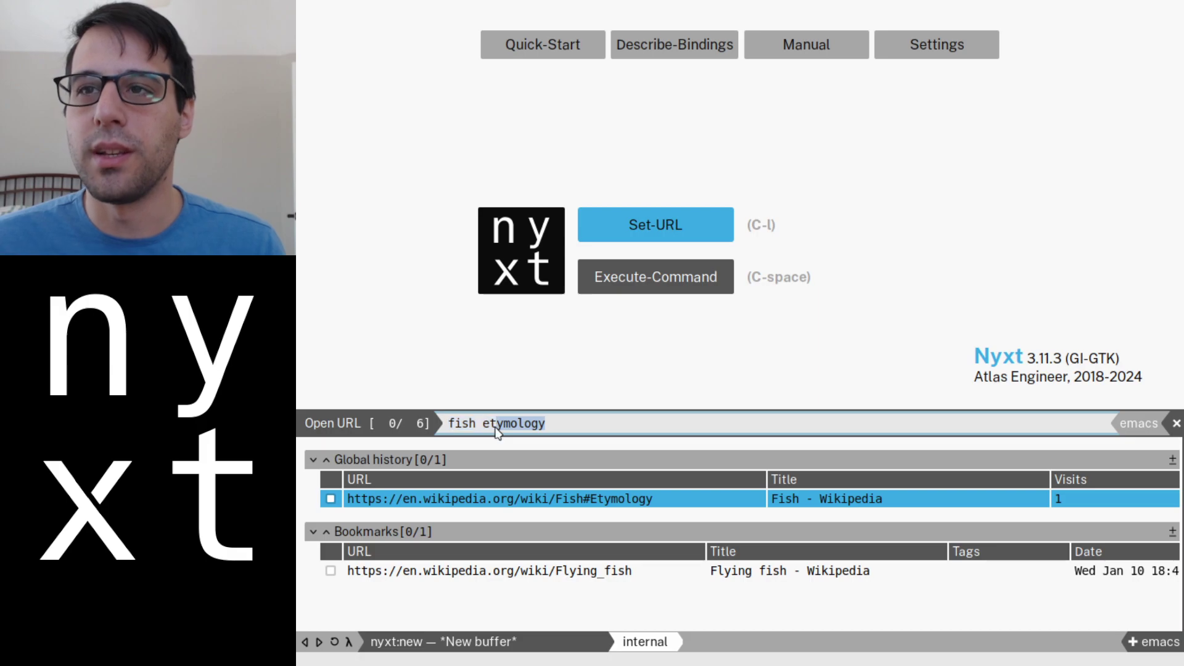
Search 'wiki nov', collapse the query row, and mark the Bonobo and Leopard bookmarks
{"action": "type", "text": "wiki nov"}
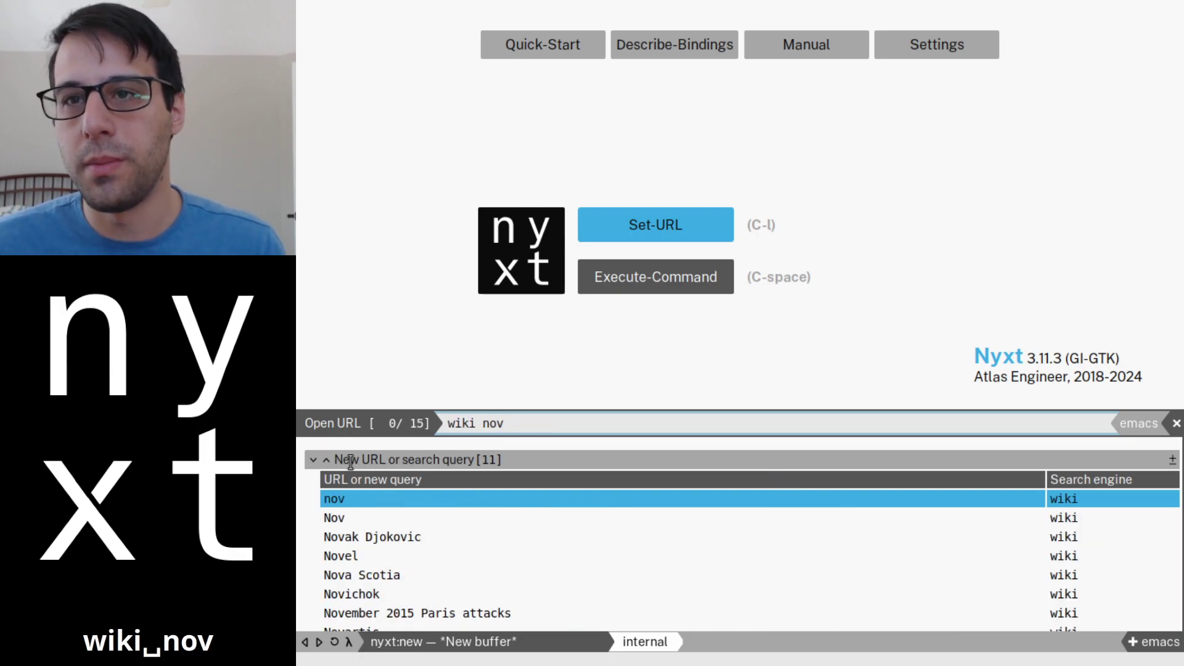
{"action": "left_click", "coordinate": [315, 460]}
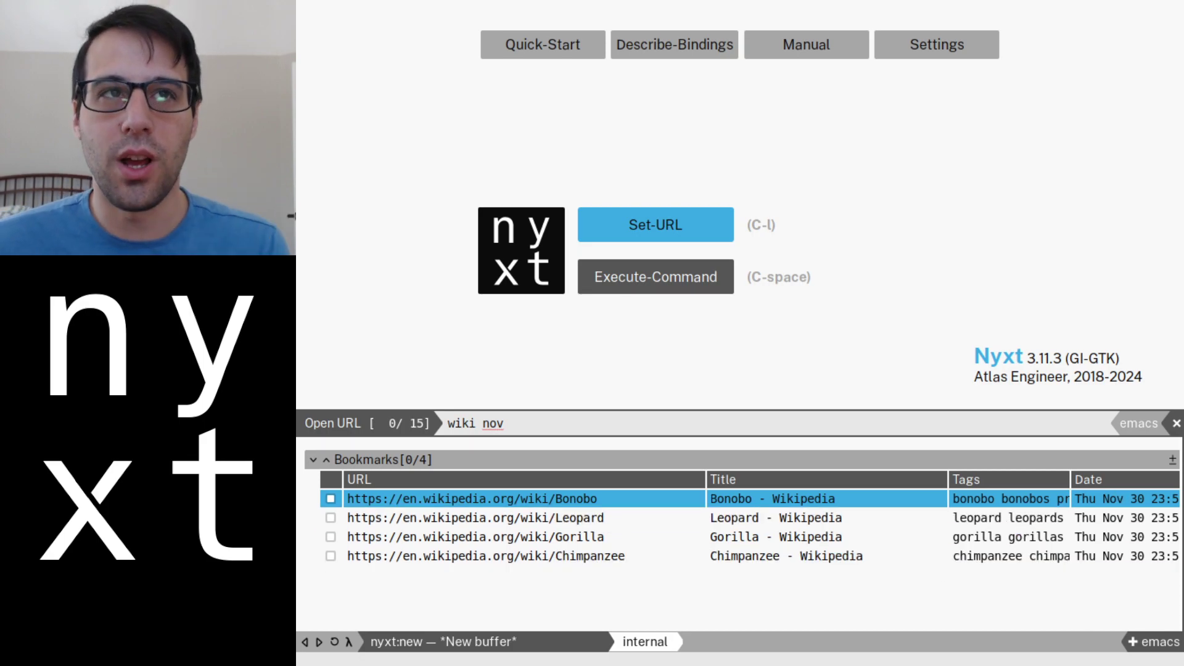
{"action": "left_click", "coordinate": [330, 499]}
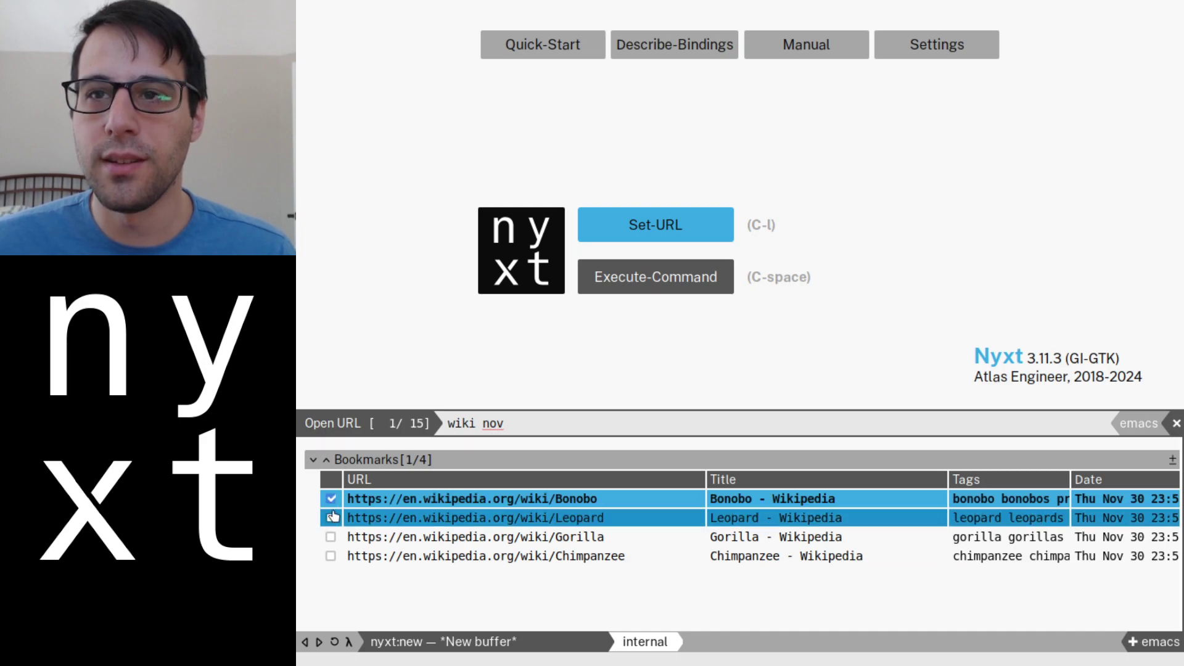
{"action": "left_click", "coordinate": [331, 518]}
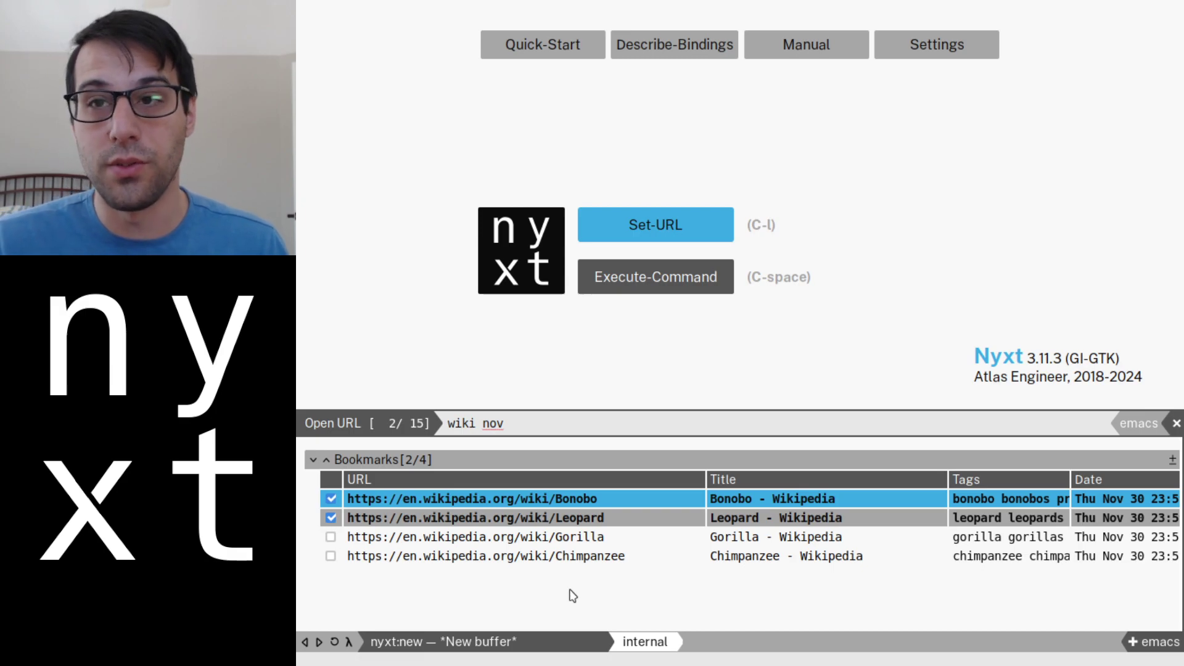
Mark all four bookmarks, unmark them all, then mark all again
{"action": "key", "text": "alt+a"}
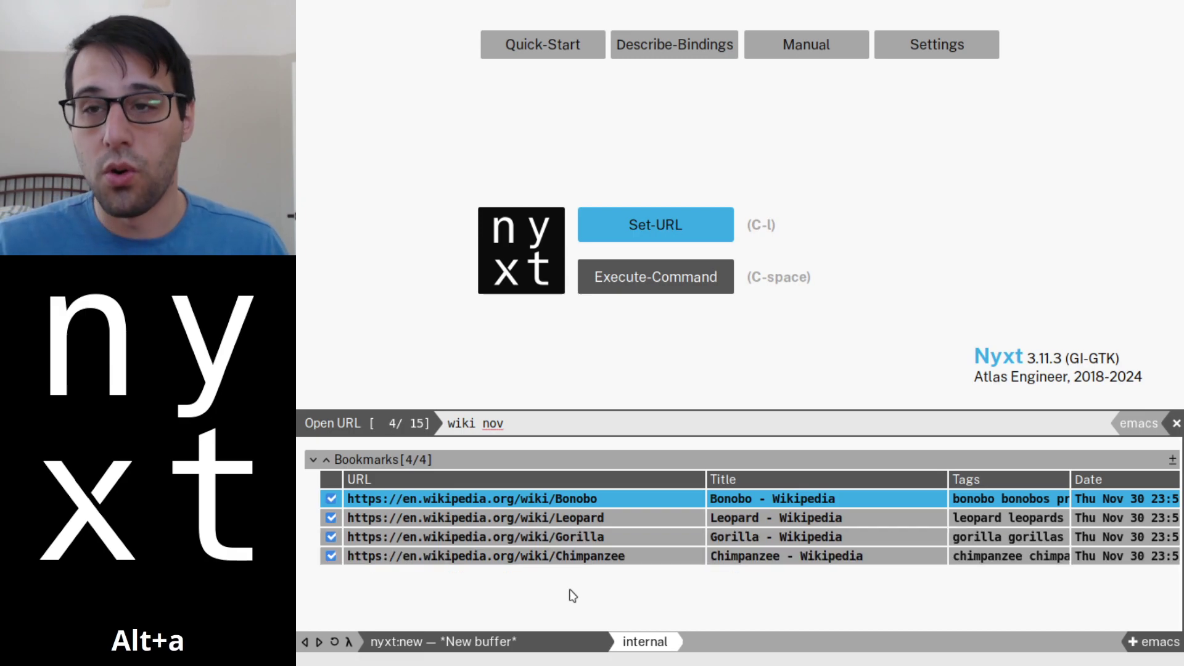
{"action": "key", "text": "alt+u"}
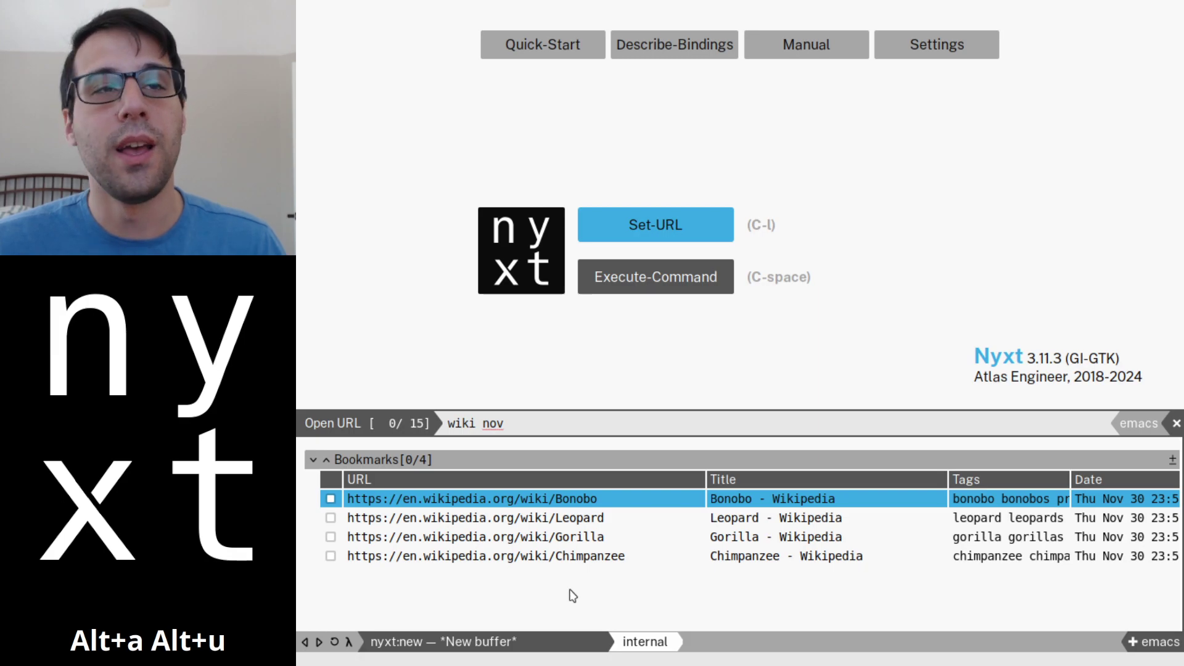
{"action": "key", "text": "alt+a"}
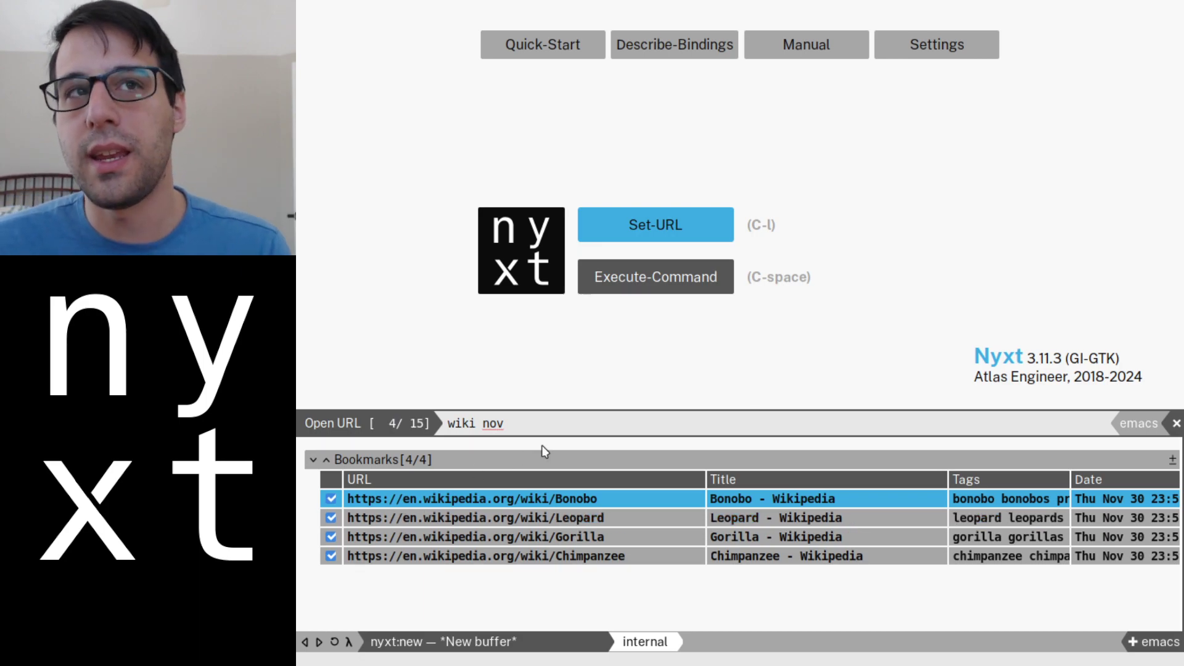
Replace the 'wiki nov' query with 'chimp' and collapse the query and history sections
{"action": "triple_click", "coordinate": [572, 417]}
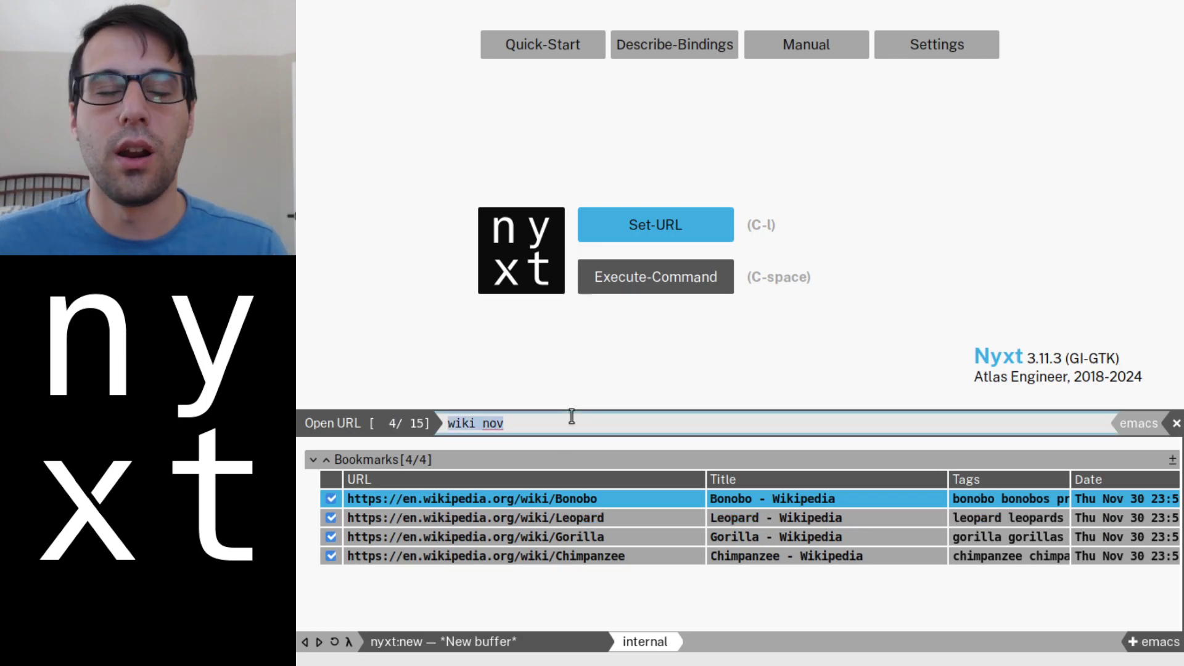
{"action": "key", "text": "BackSpace"}
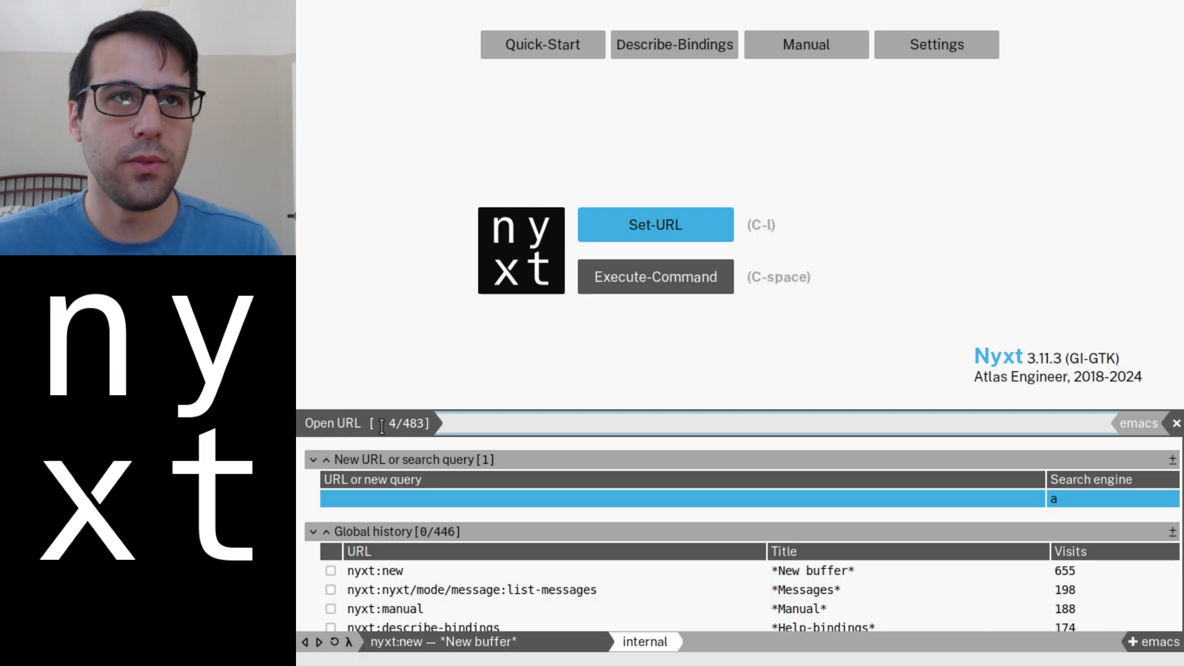
{"action": "type", "text": "chimp"}
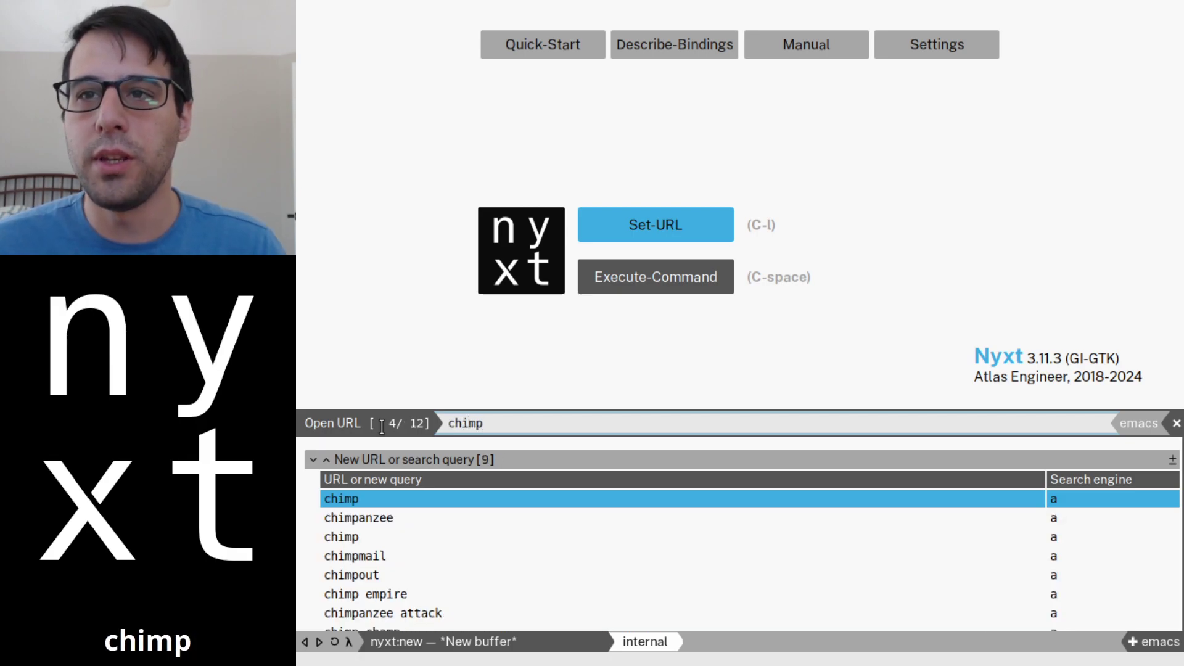
{"action": "left_click", "coordinate": [314, 460]}
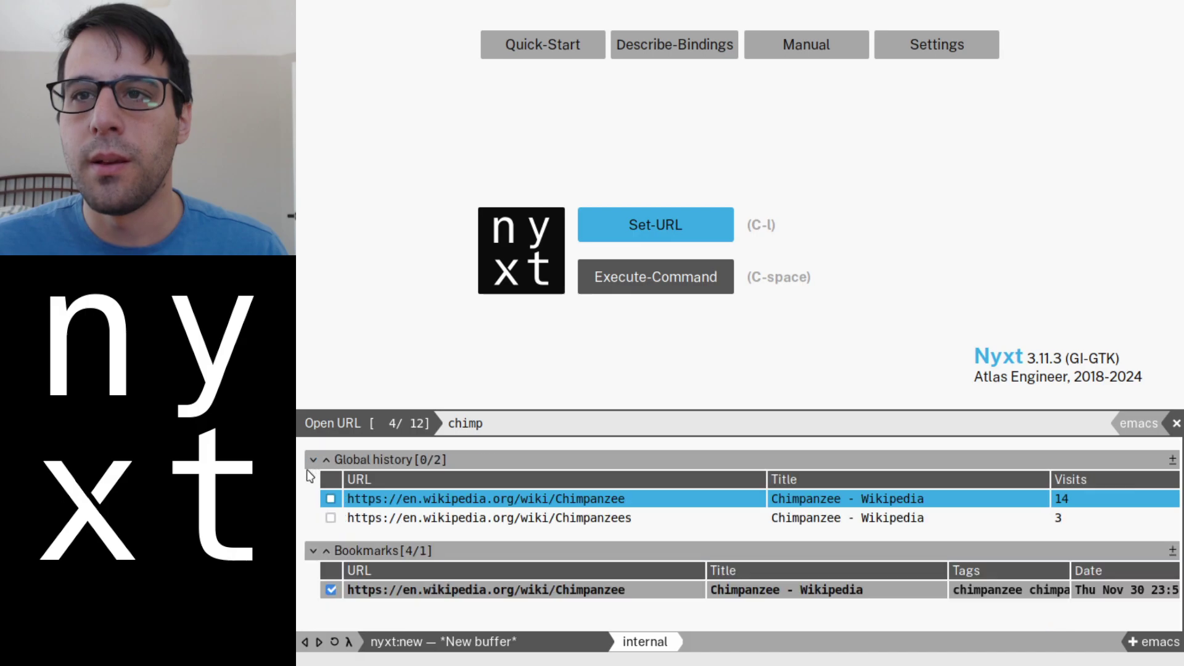
{"action": "left_click", "coordinate": [312, 551]}
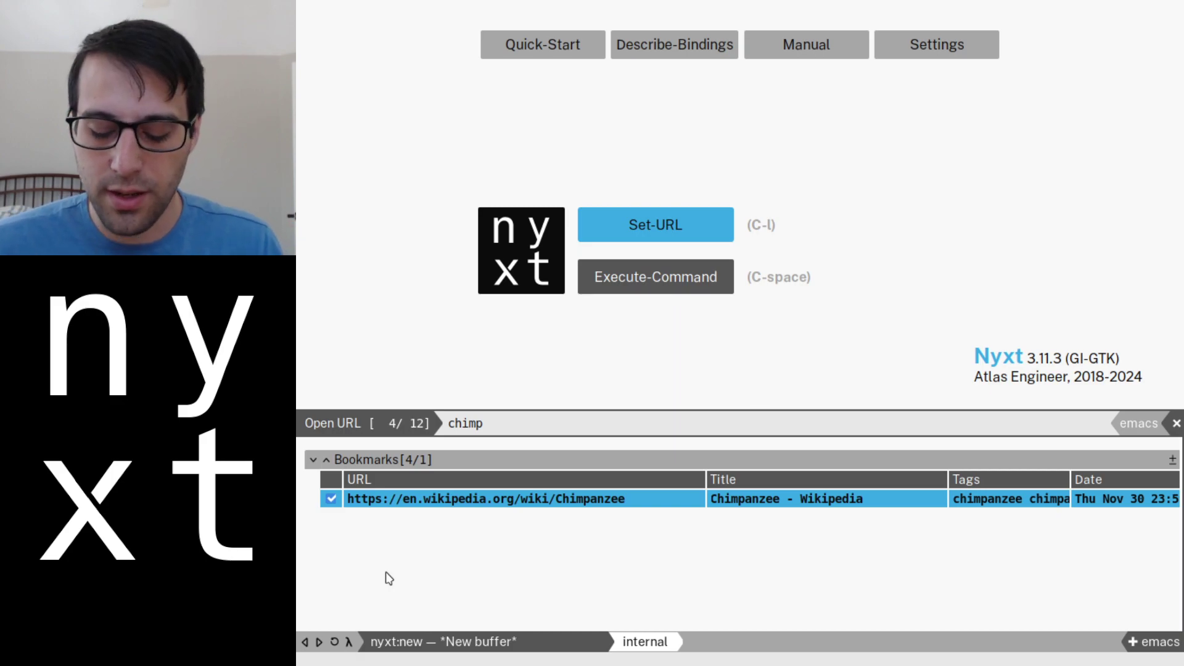
Unmark the Chimpanzee bookmark and delete the 'chimp' query while keeping the other marks
{"action": "key", "text": "alt+u"}
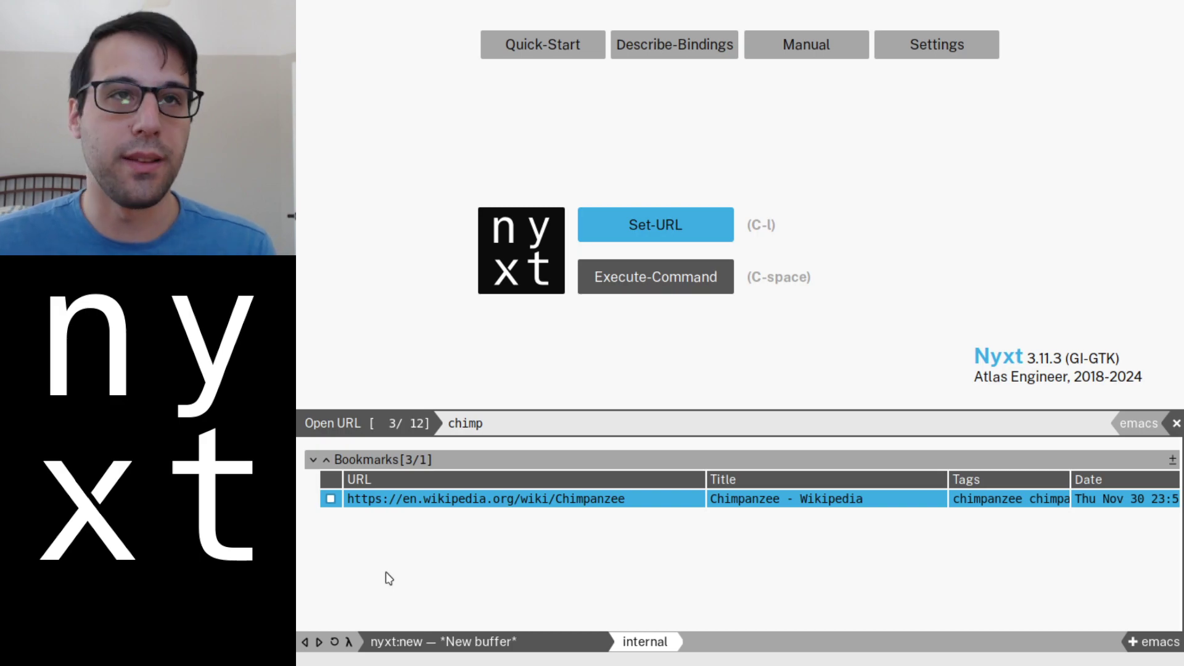
{"action": "left_click", "coordinate": [827, 423]}
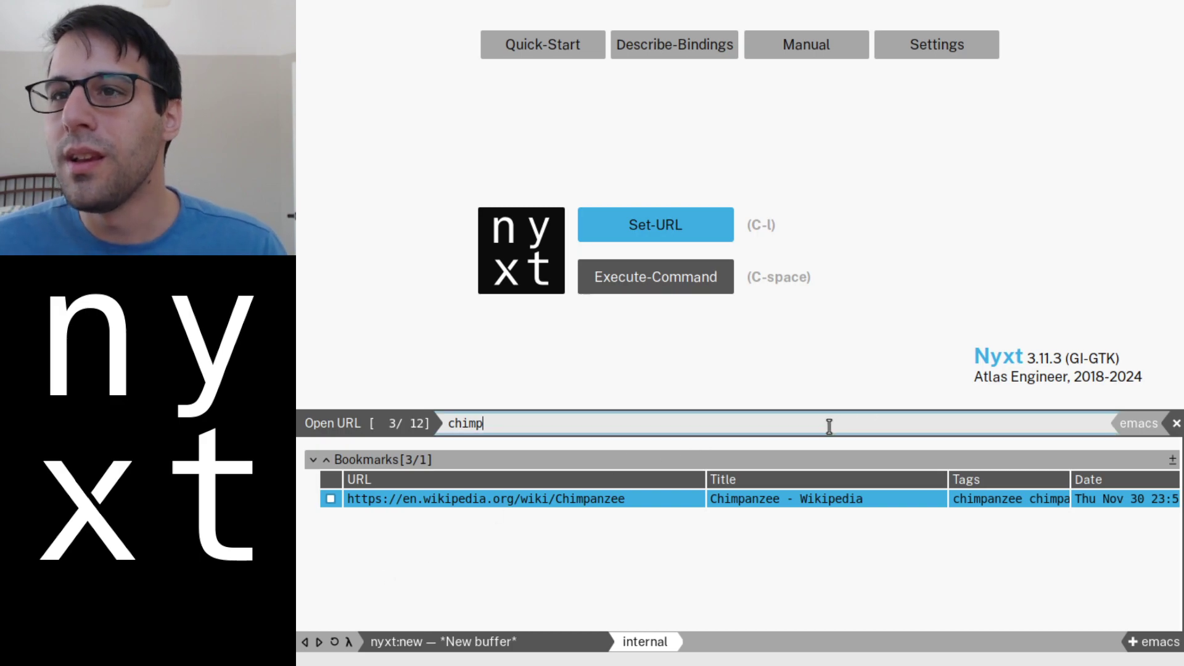
{"action": "double_click", "coordinate": [823, 418]}
{"action": "key", "text": "BackSpace"}
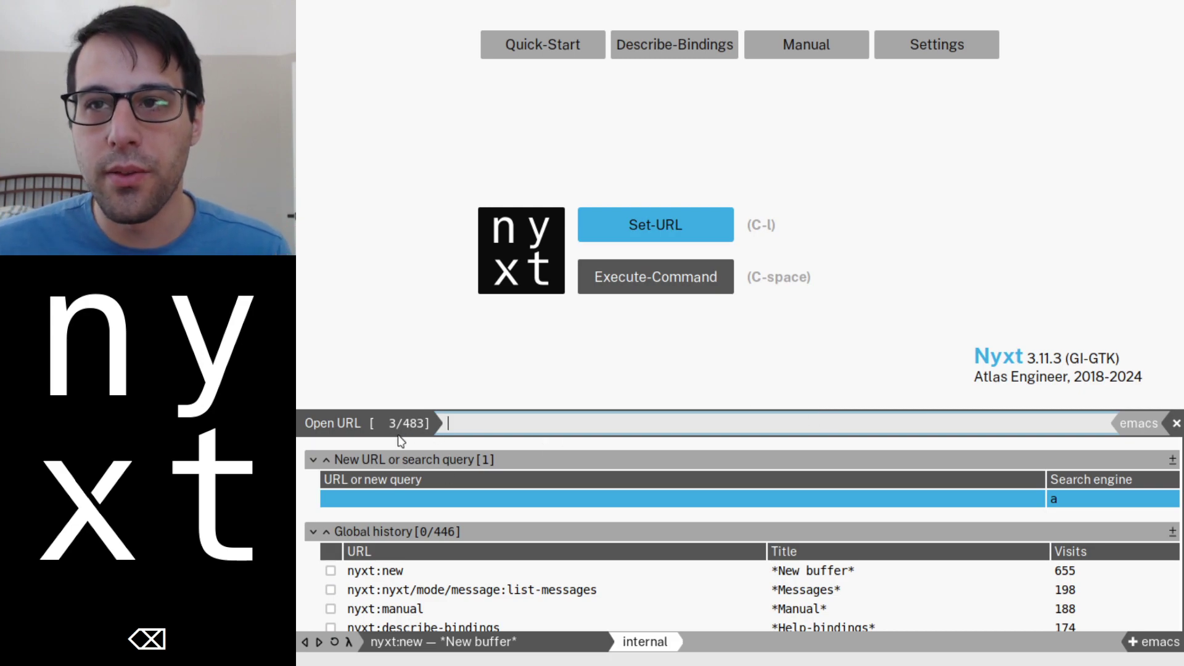
Open the marked Wikipedia URLs in new buffers using the NEW-BUFFER-LOAD* action
{"action": "left_click_drag", "start_coordinate": [388, 423], "coordinate": [401, 423]}
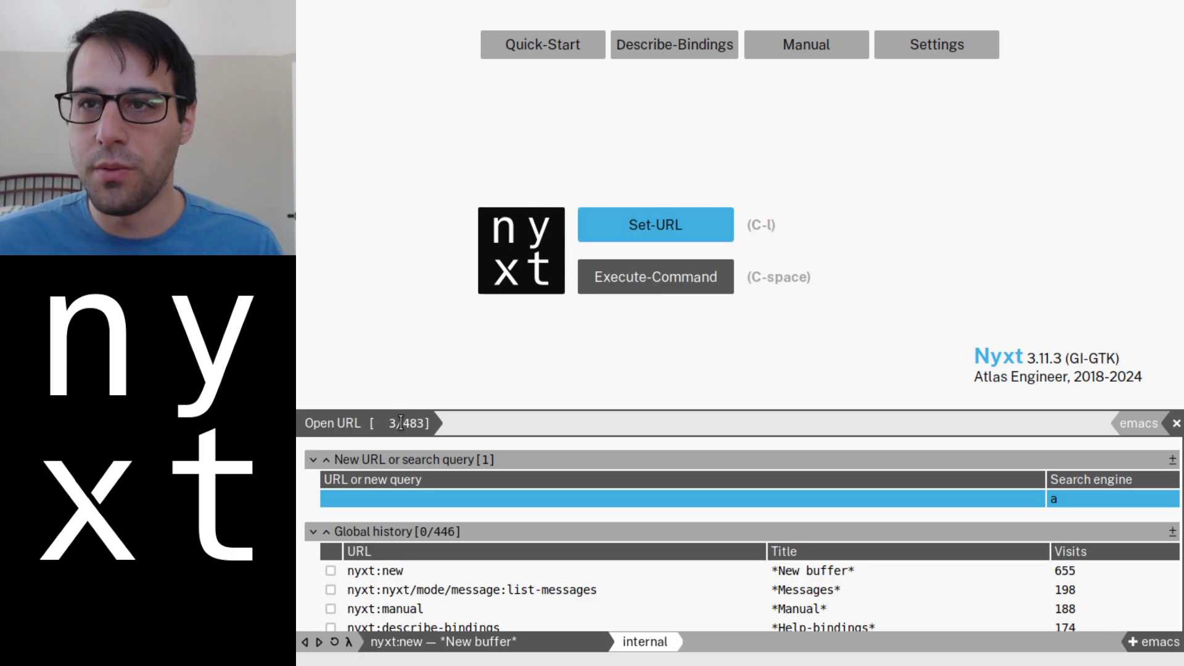
{"action": "key", "text": "alt+Return"}
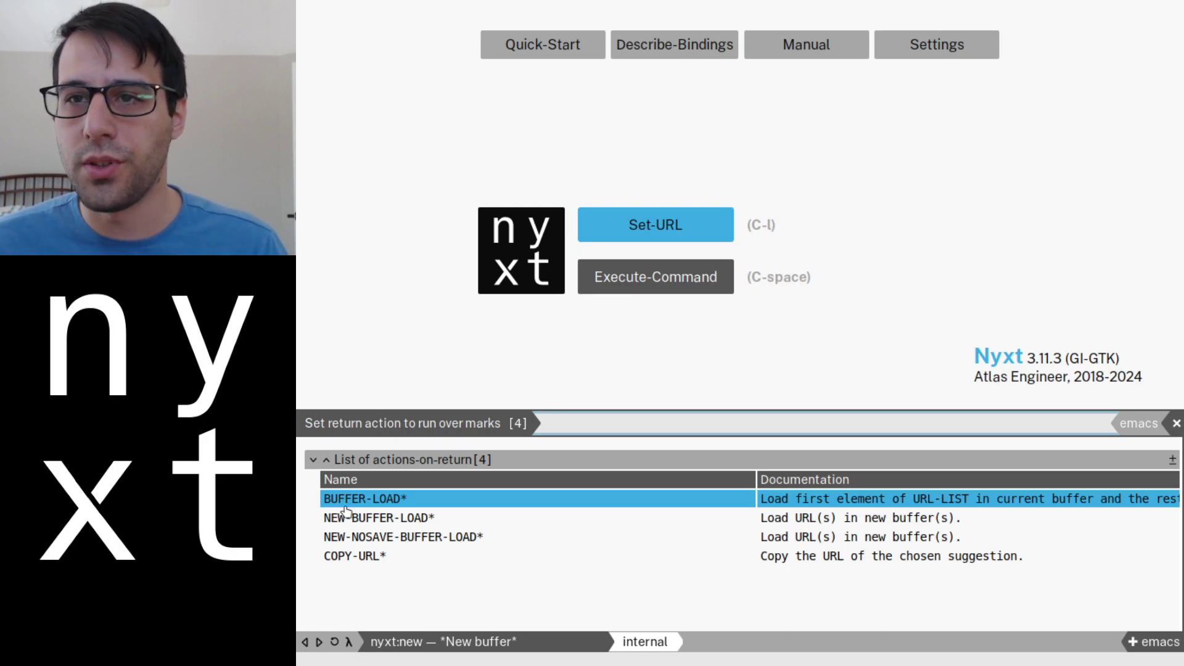
{"action": "left_click", "coordinate": [359, 515]}
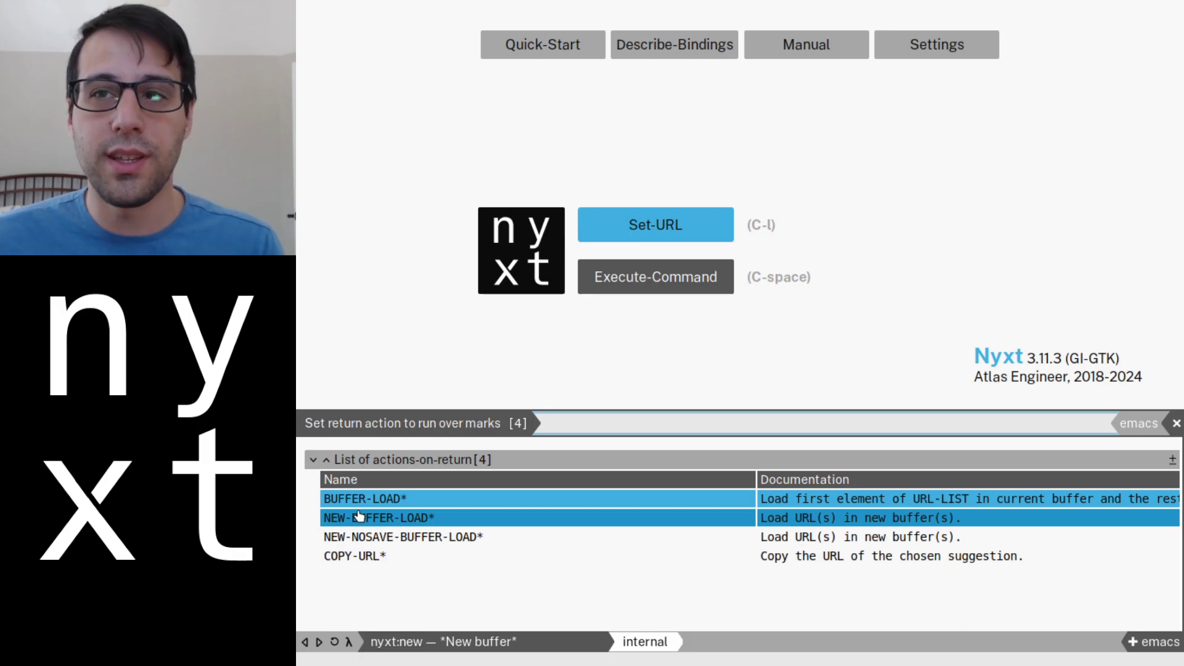
{"action": "key", "text": "Return"}
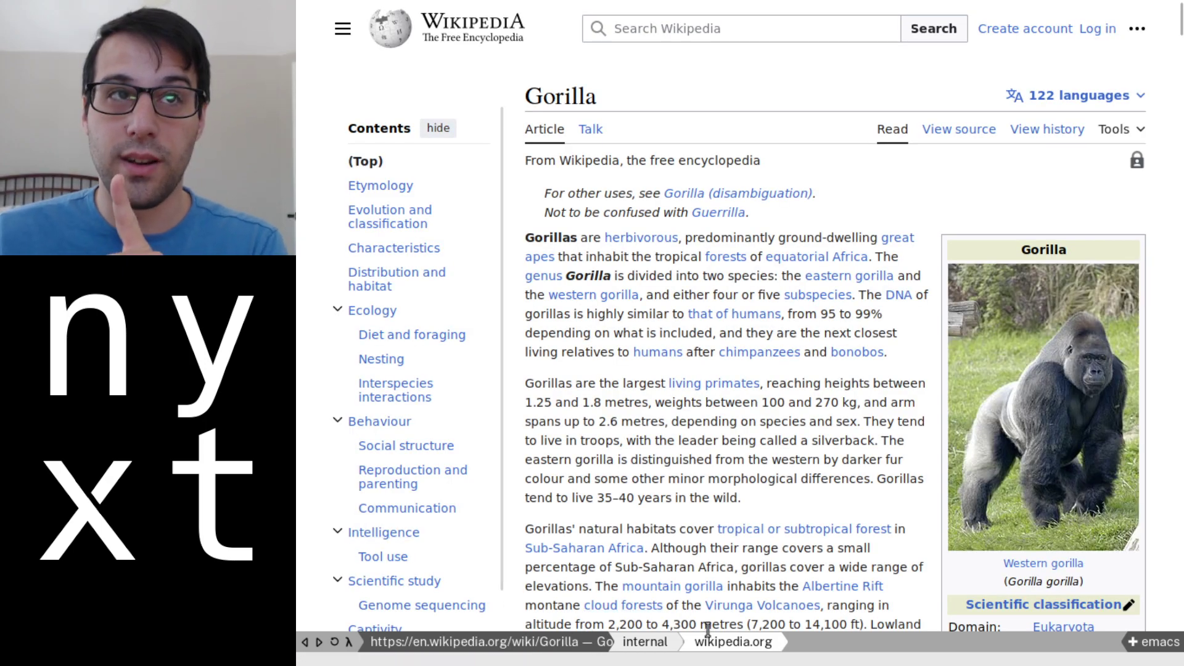
Switch to the Bonobo buffer, then the Leopard buffer, from the wikipedia.org status-bar list
{"action": "left_click", "coordinate": [711, 644]}
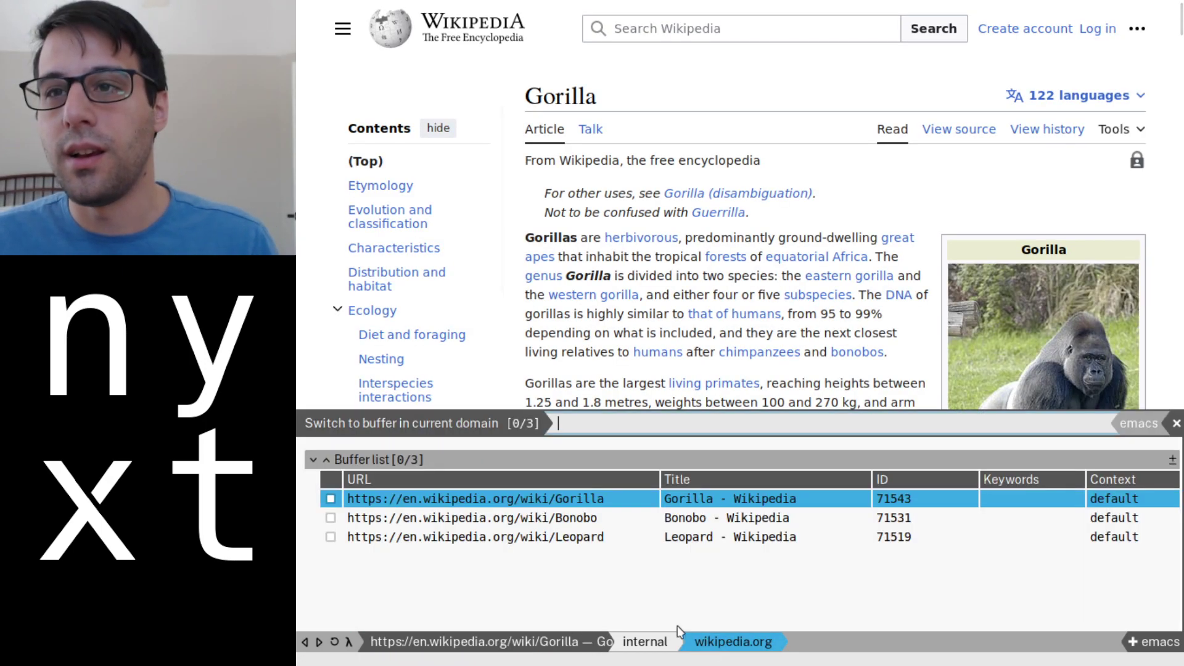
{"action": "left_click", "coordinate": [568, 521]}
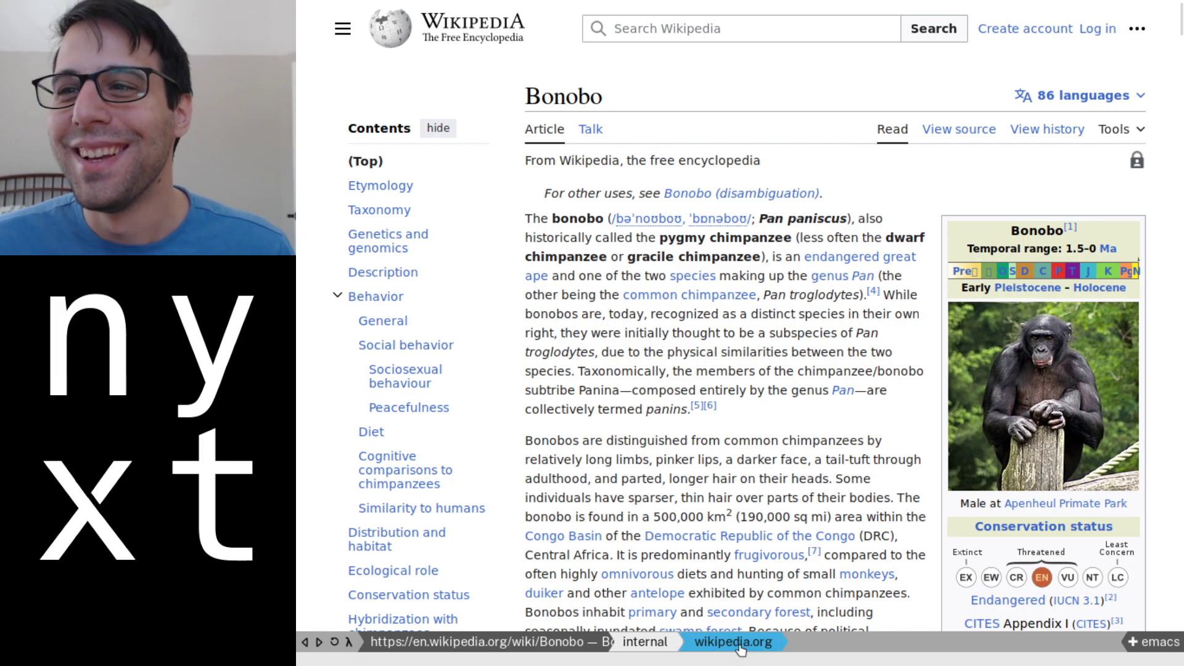
{"action": "left_click", "coordinate": [737, 643]}
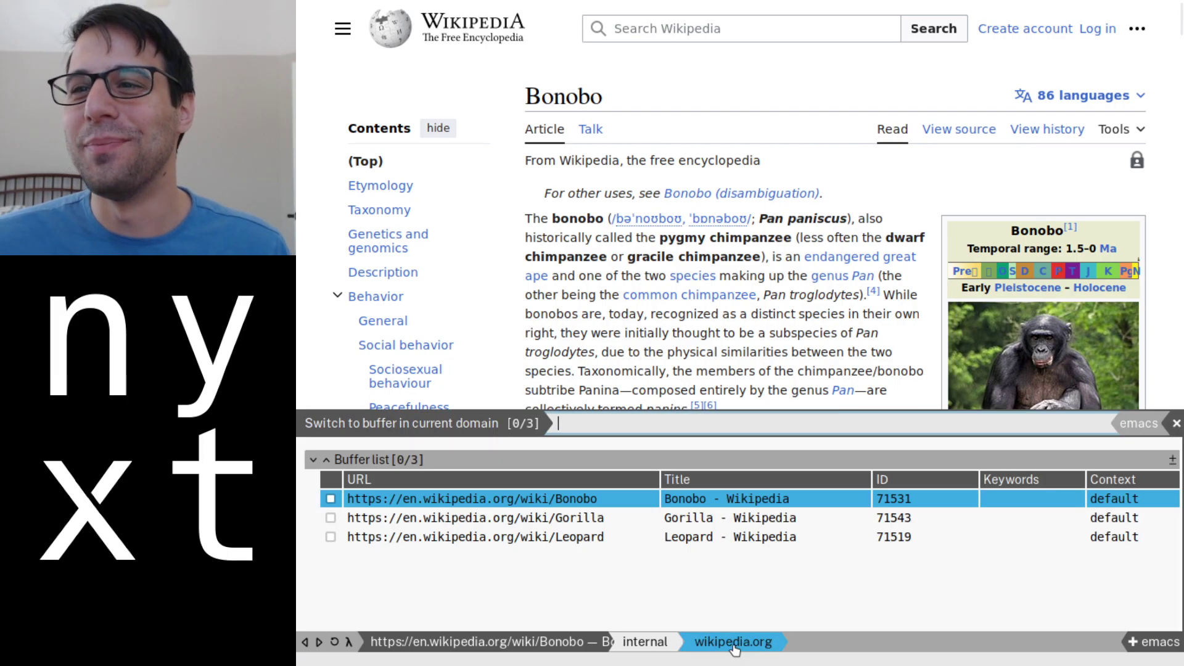
{"action": "left_click", "coordinate": [623, 541]}
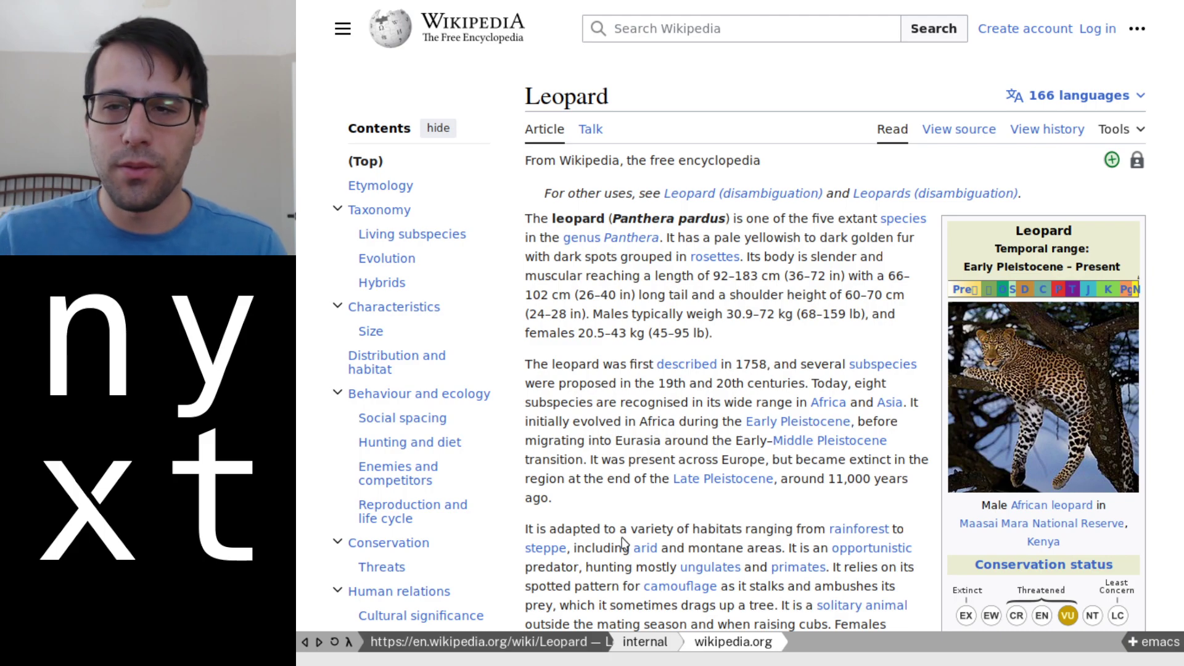
{"action": "left_click", "coordinate": [487, 641]}
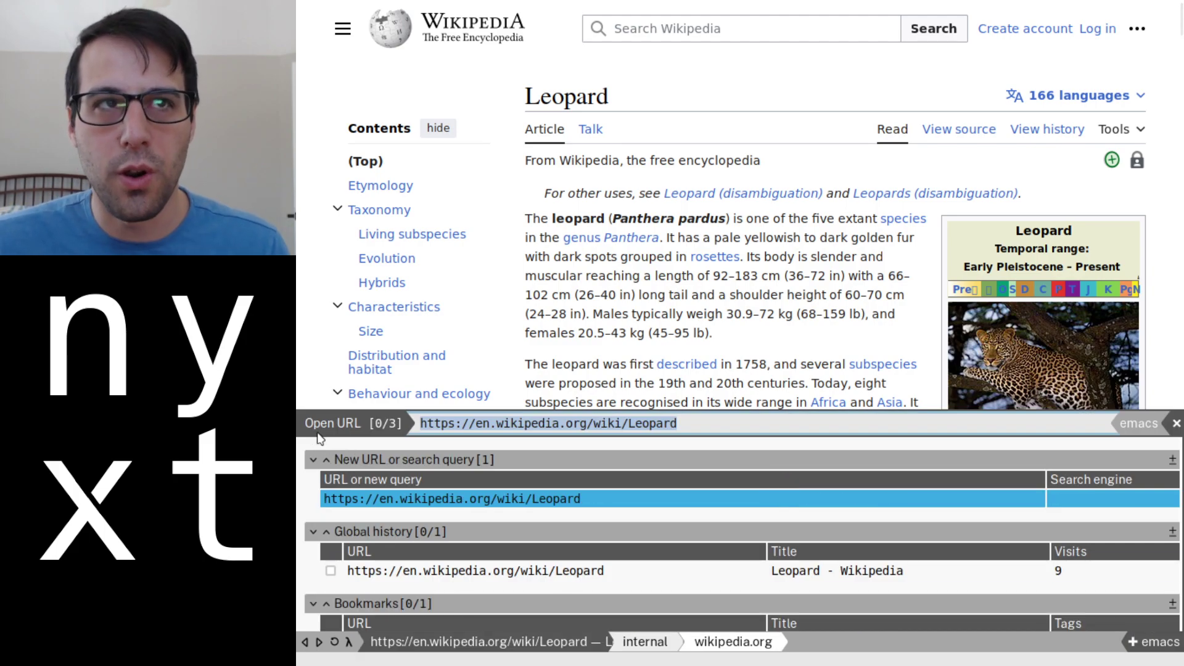
{"action": "key", "text": "Escape"}
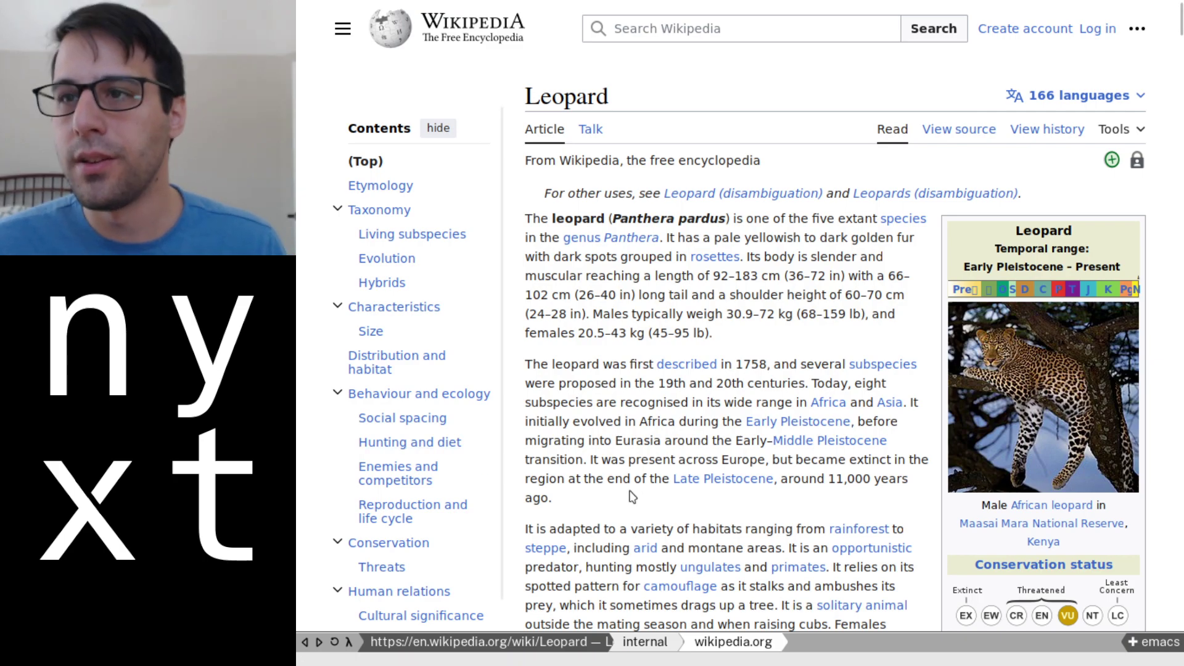
Open the switch-buffer prompt with C-x b and preview buffers by arrowing through them
{"action": "key", "text": "ctrl+x"}
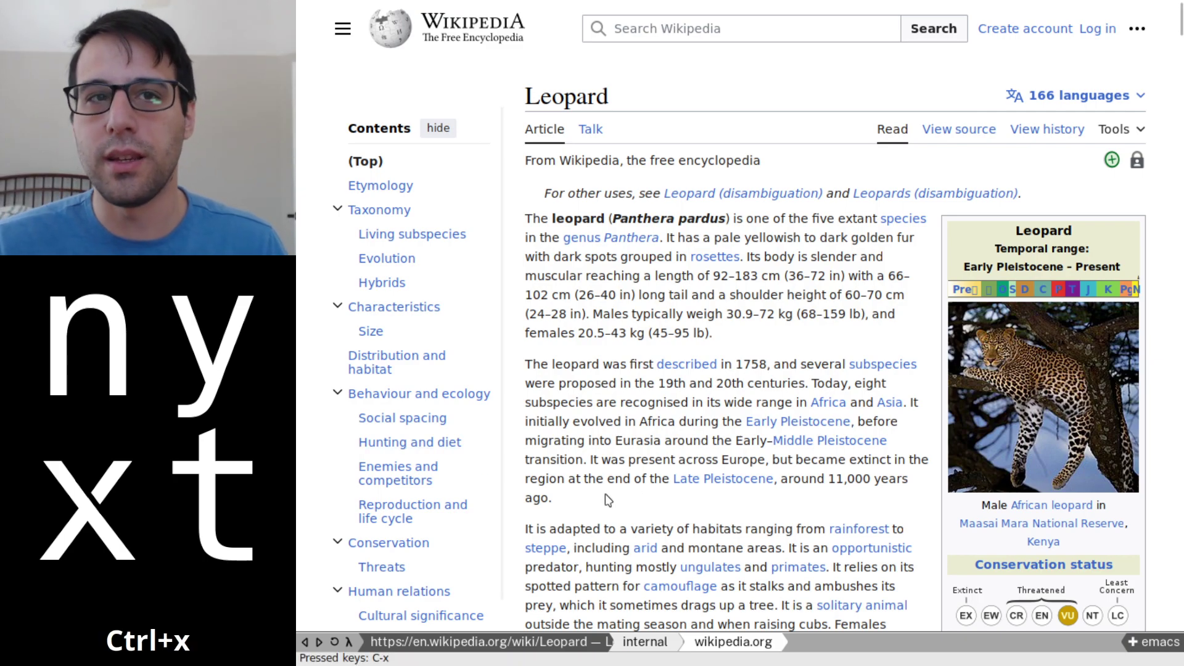
{"action": "key", "text": "b"}
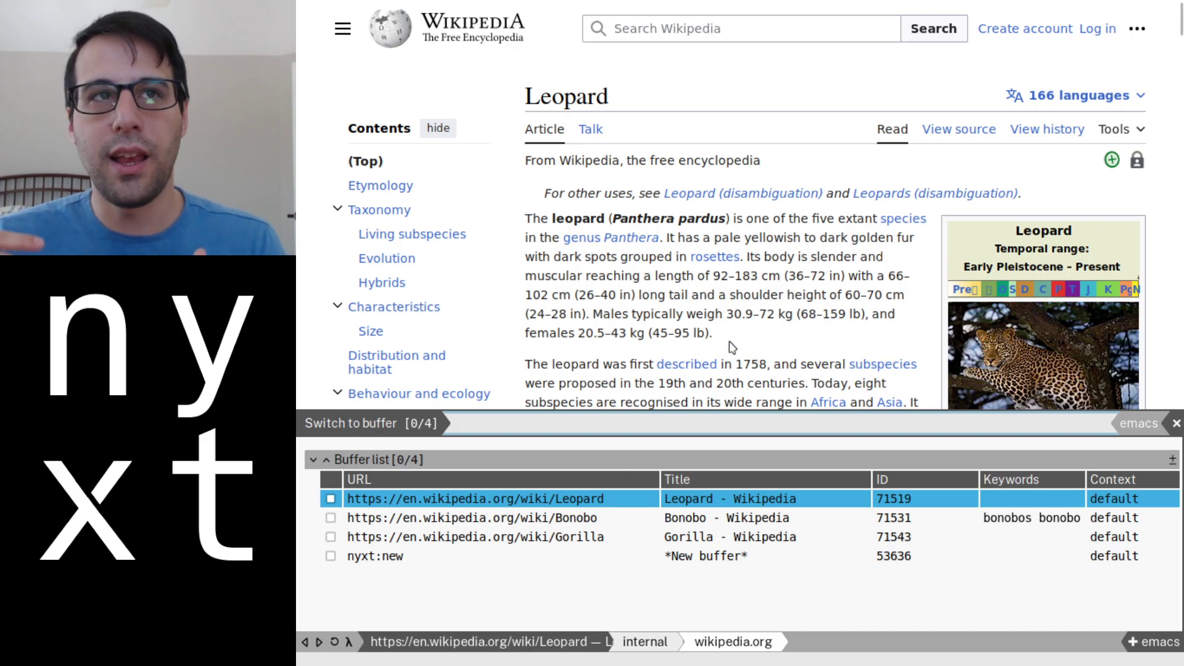
{"action": "key", "text": "Down"}
{"action": "key", "text": "Down"}
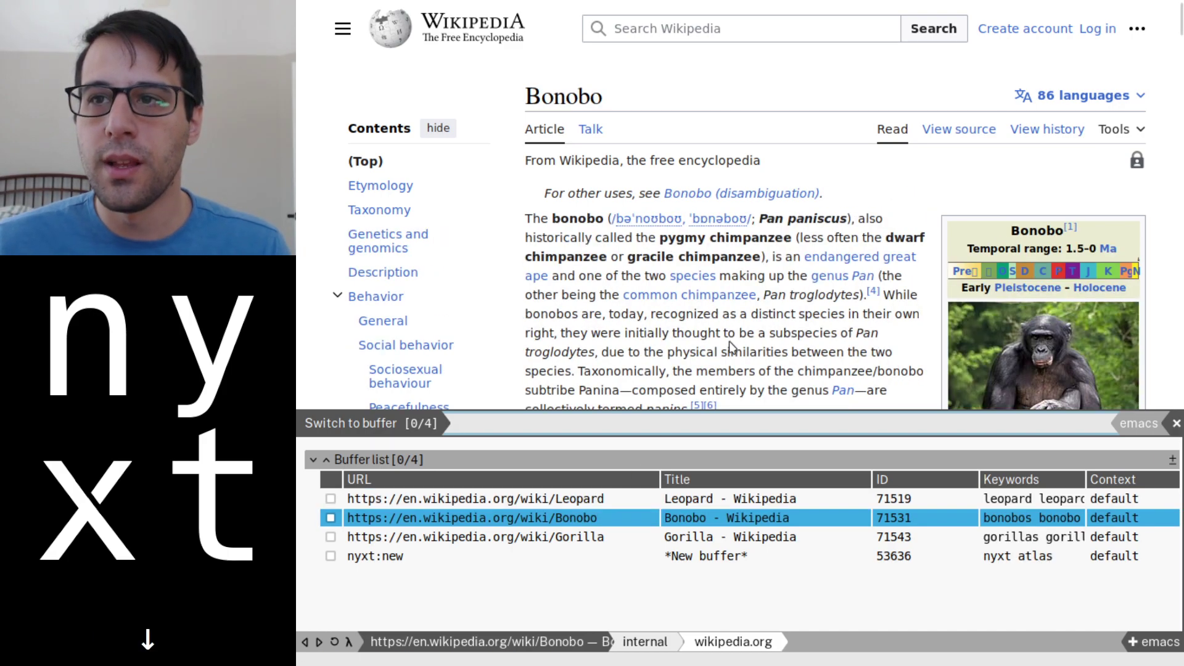
{"action": "key", "text": "Up"}
{"action": "key", "text": "Up"}
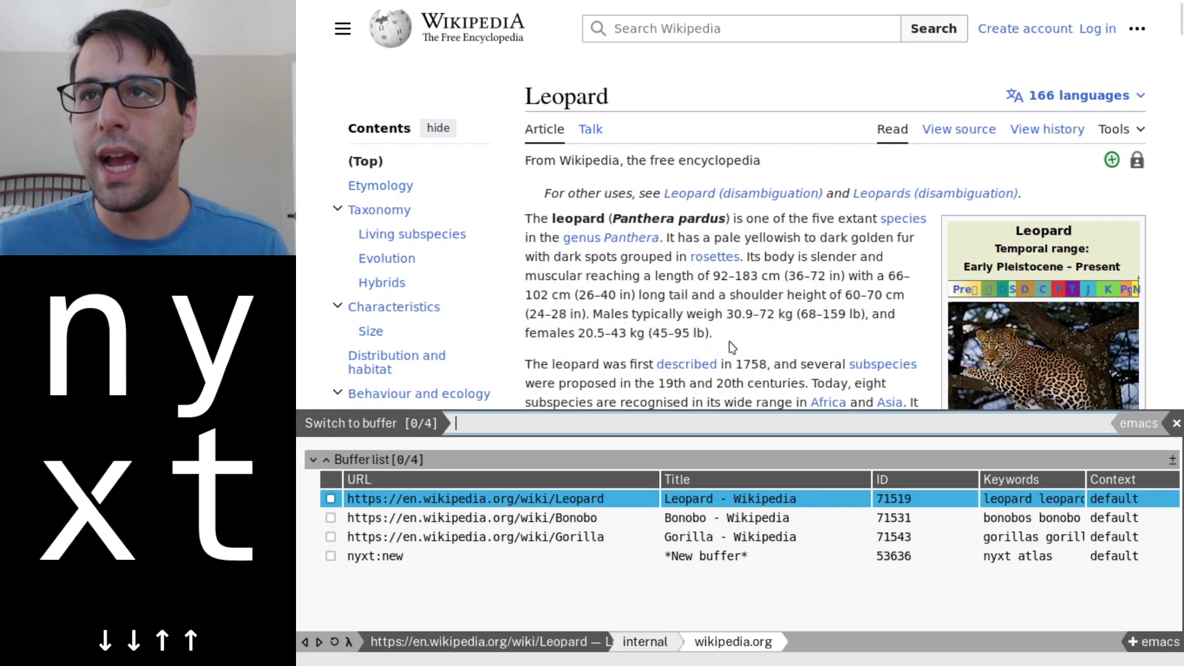
{"action": "key", "text": "Down"}
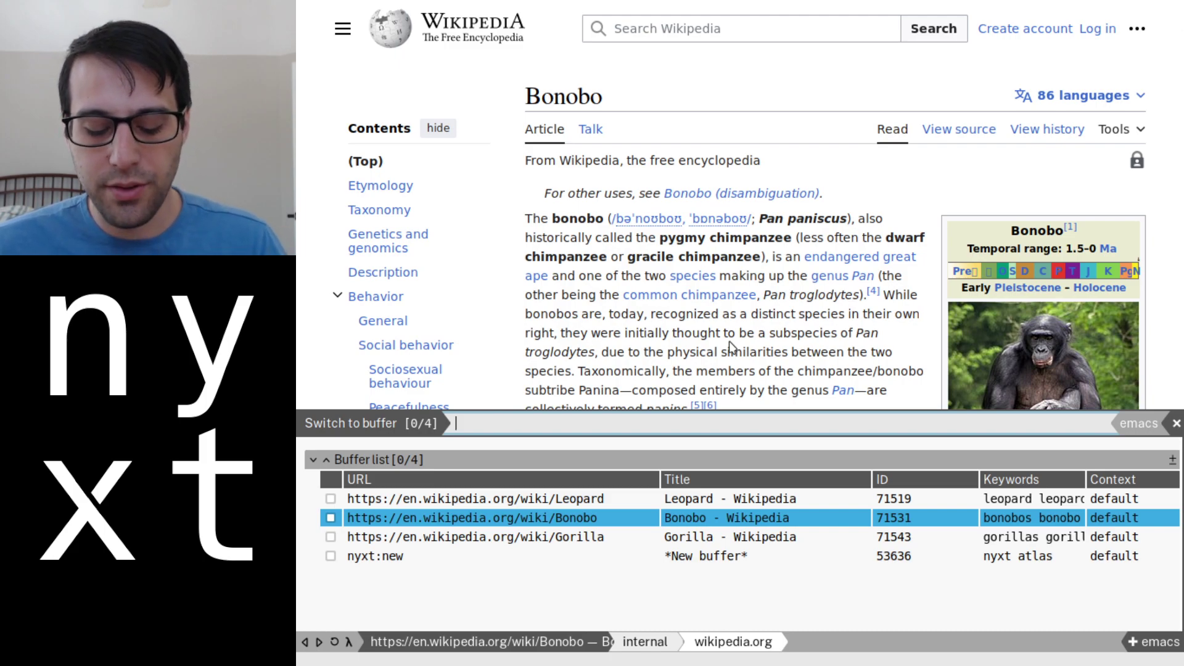
Disable follow actions with C-c C-f and move to Gorilla without previewing pages
{"action": "key", "text": "ctrl+c"}
{"action": "key", "text": "ctrl+f"}
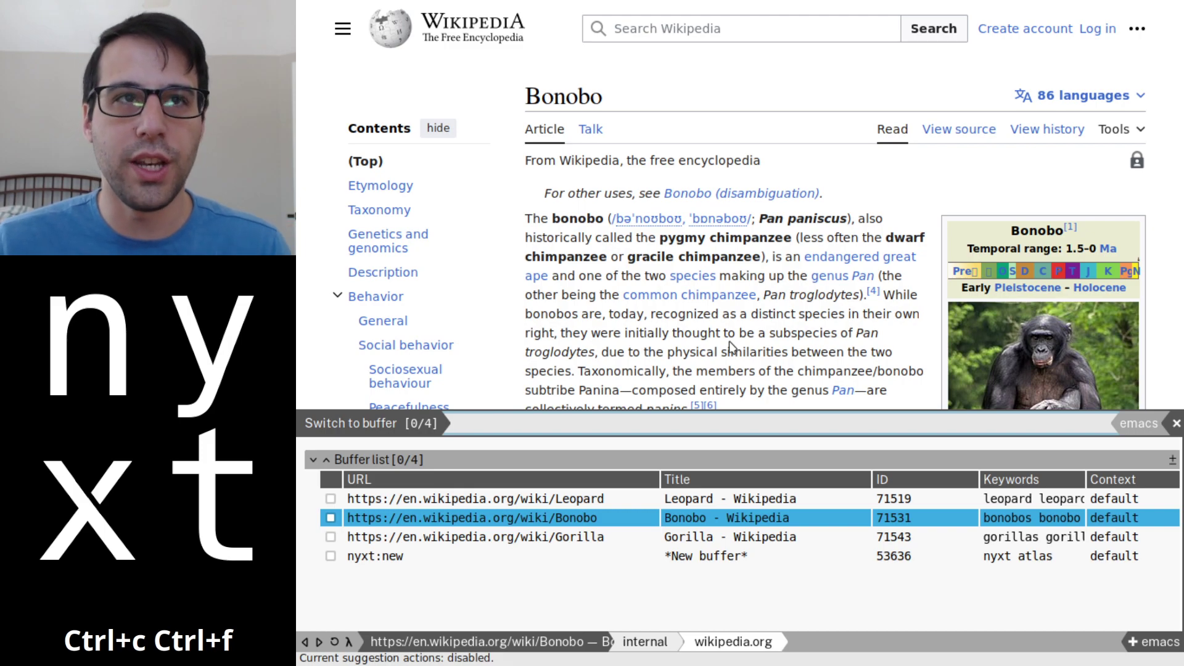
{"action": "key", "text": "Down"}
{"action": "key", "text": "Up"}
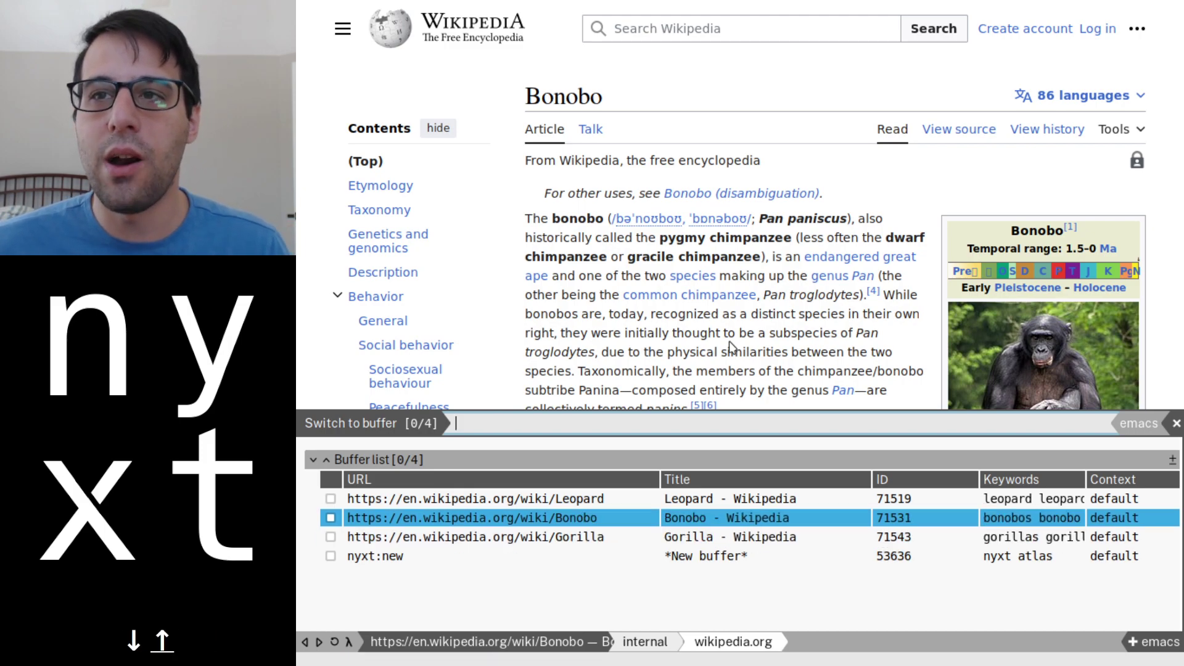
{"action": "key", "text": "Up"}
{"action": "key", "text": "Down"}
{"action": "key", "text": "Down"}
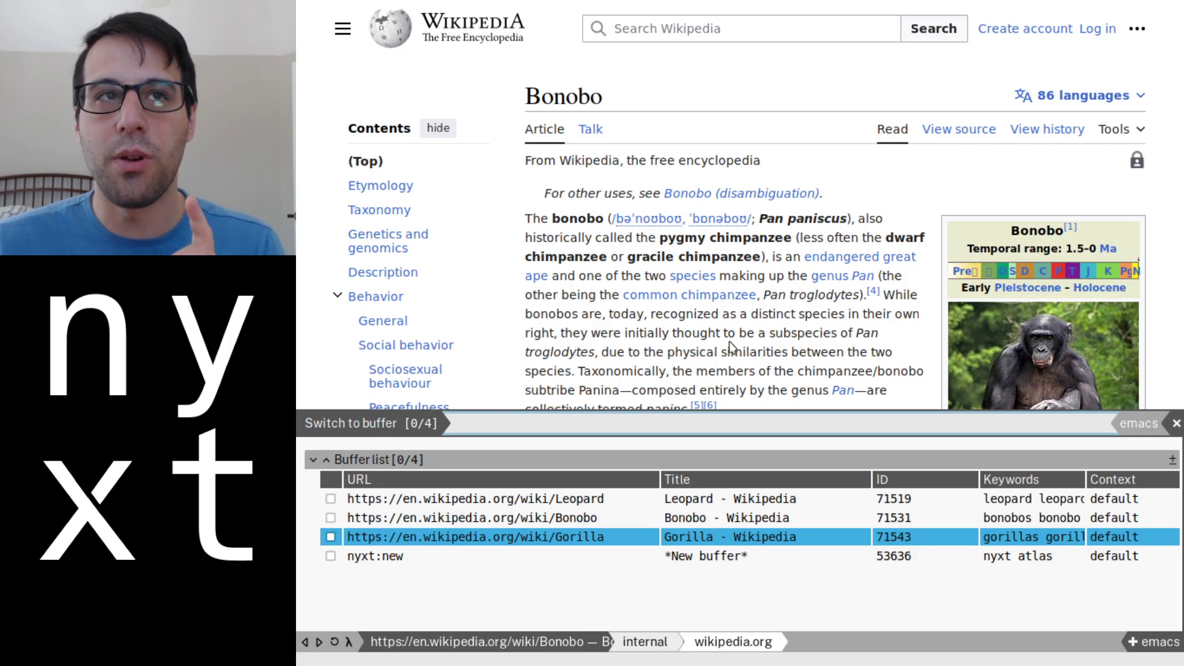
Set SET-CURRENT-BUFFER* as the current-suggestion action again through C-c C-j
{"action": "key", "text": "ctrl+c"}
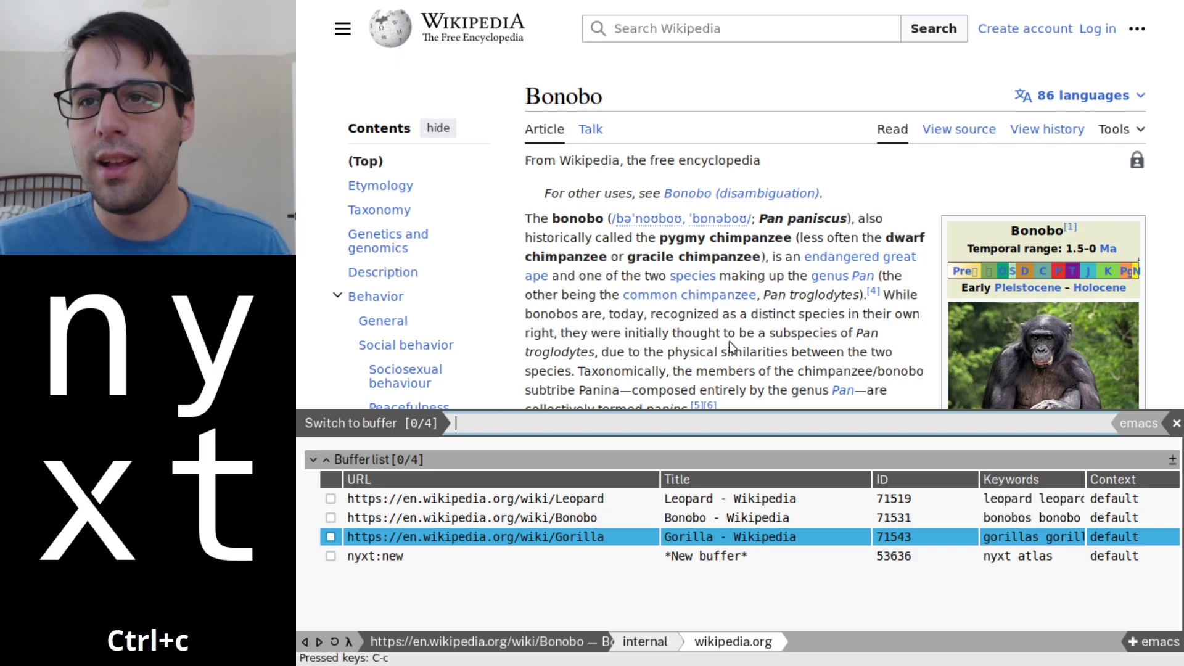
{"action": "key", "text": "ctrl+j"}
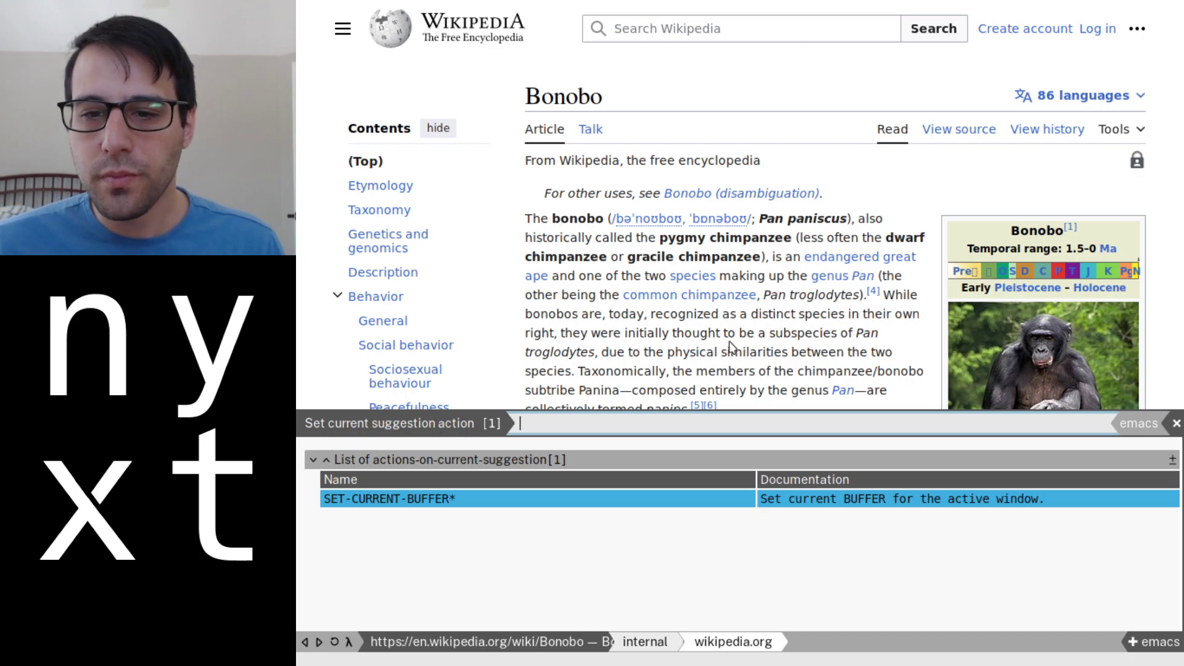
{"action": "key", "text": "Return"}
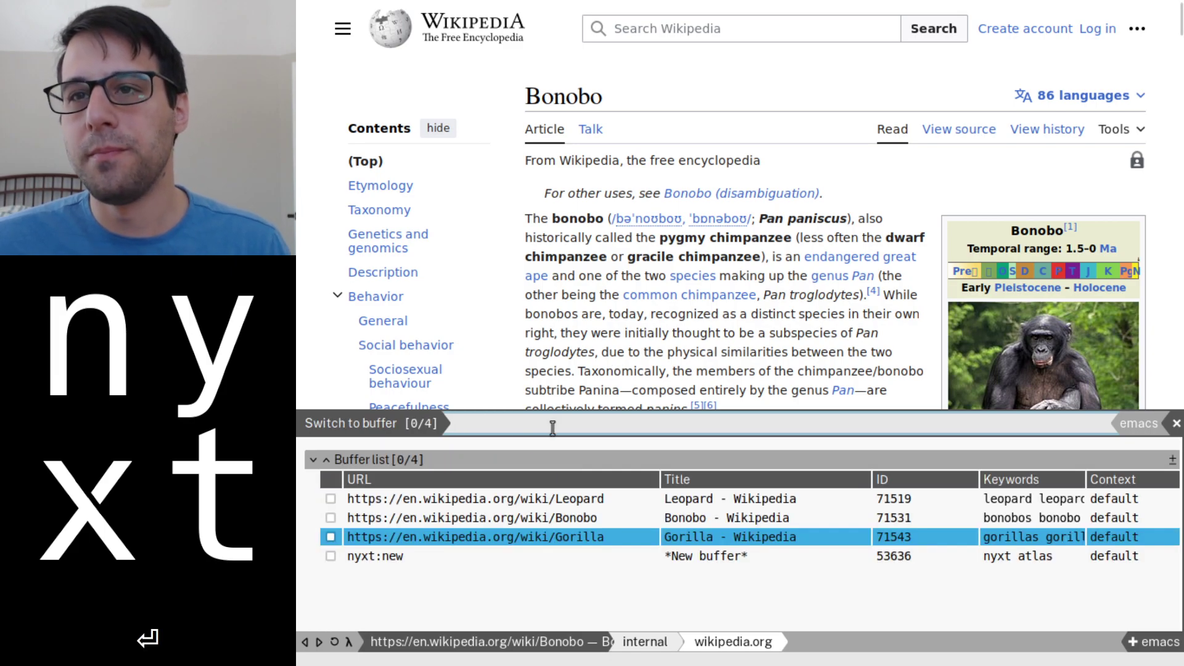
{"action": "key", "text": "Escape"}
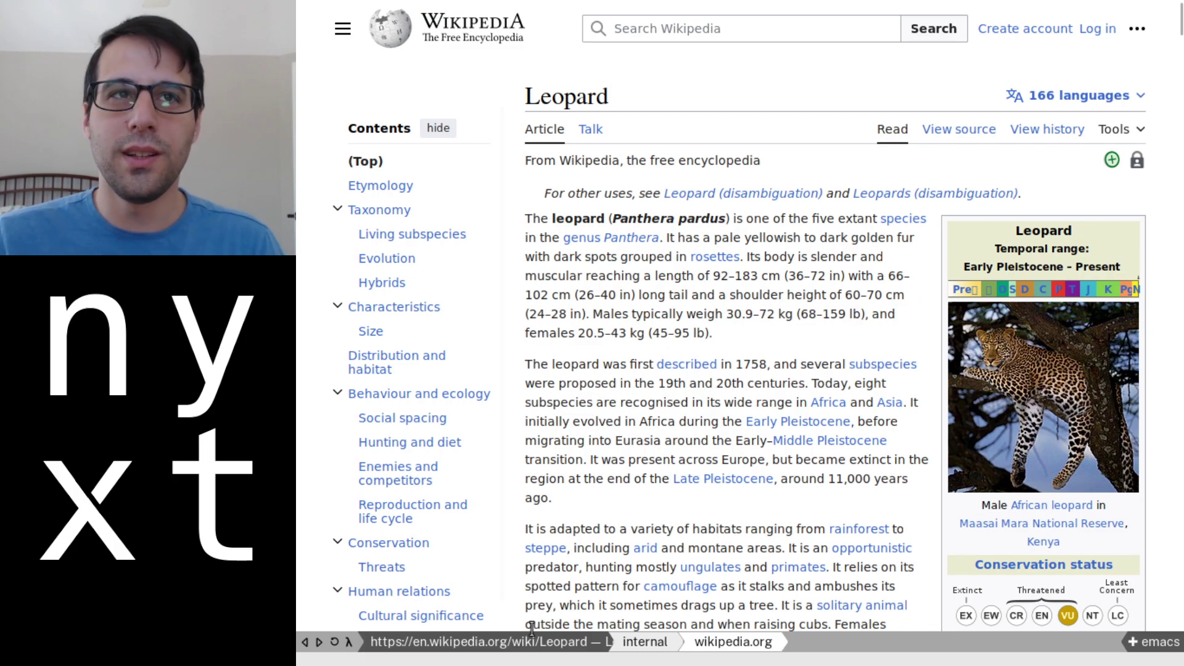
{"action": "scroll", "coordinate": [617, 626], "scroll_direction": "down", "scroll_amount": 1}
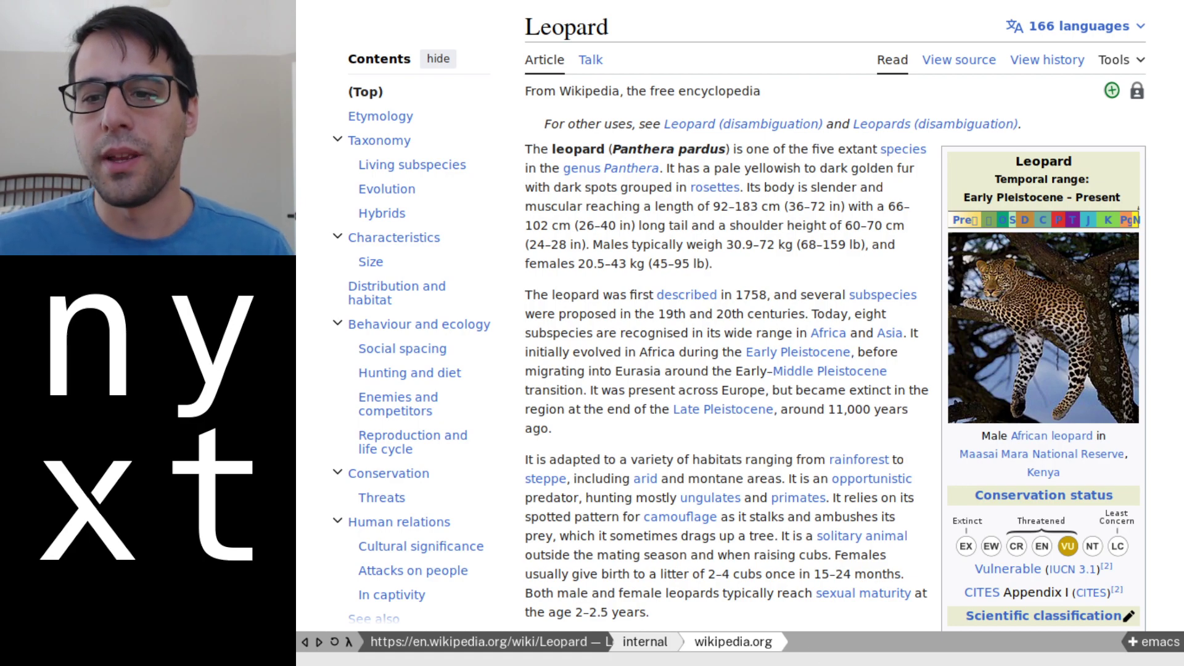
{"action": "key", "text": "super+n"}
{"action": "key", "text": "super+n"}
{"action": "key", "text": "super+n"}
{"action": "key", "text": "super+n"}
{"action": "key", "text": "super+n"}
{"action": "key", "text": "super+n"}
{"action": "key", "text": "super+n"}
{"action": "key", "text": "super+n"}
{"action": "key", "text": "super+n"}
{"action": "key", "text": "super+n"}
{"action": "key", "text": "super+n"}
{"action": "key", "text": "super+n"}
{"action": "key", "text": "super+n"}
{"action": "key", "text": "super+n"}
{"action": "key", "text": "super+n"}
{"action": "key", "text": "super+n"}
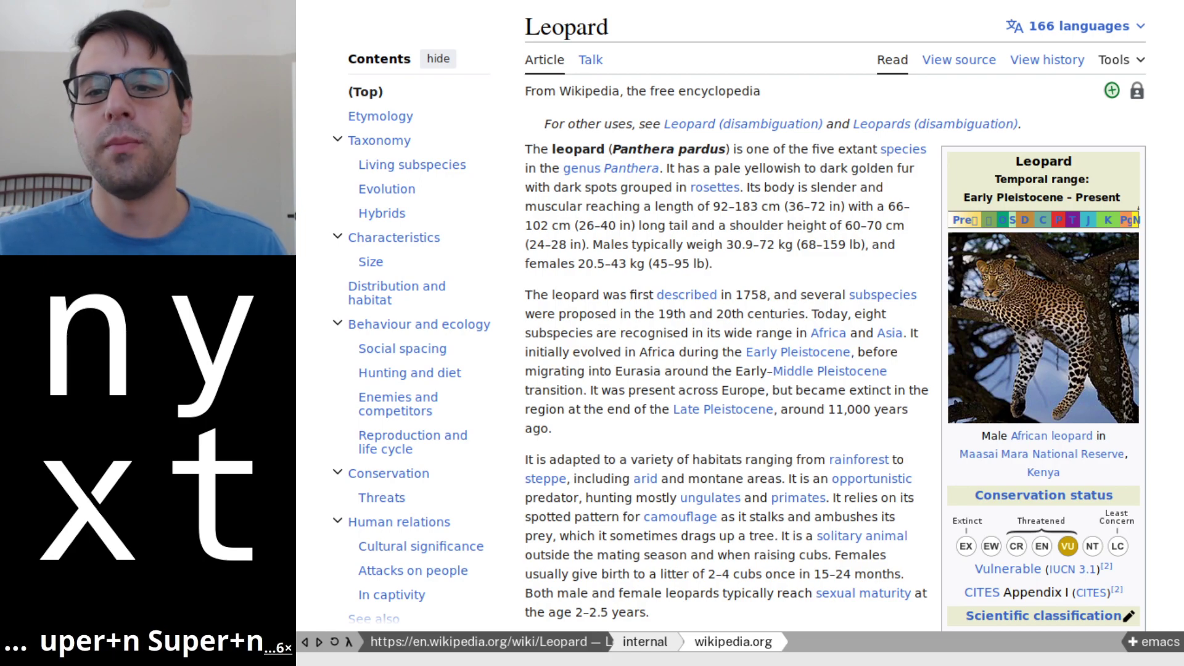
{"action": "key", "text": "super+n"}
{"action": "key", "text": "super+n"}
{"action": "key", "text": "super+n"}
{"action": "key", "text": "super+n"}
{"action": "key", "text": "super+n"}
{"action": "key", "text": "super+n"}
{"action": "key", "text": "super+n"}
{"action": "key", "text": "super+n"}
{"action": "key", "text": "super+n"}
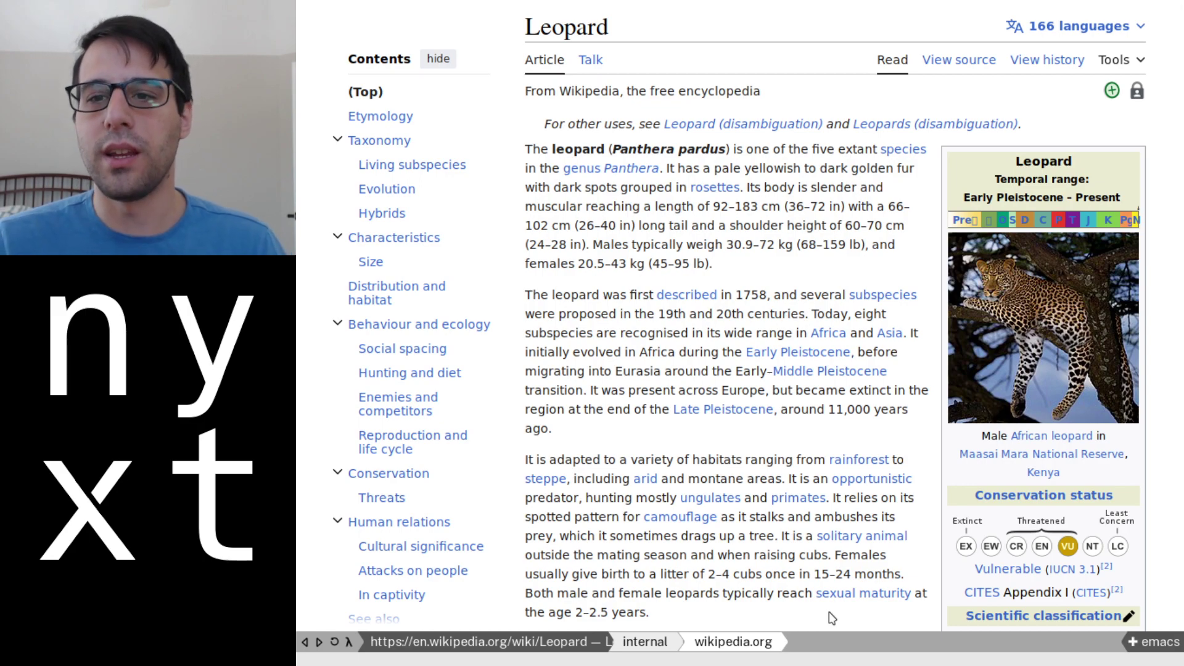
{"action": "key", "text": "ctrl+l"}
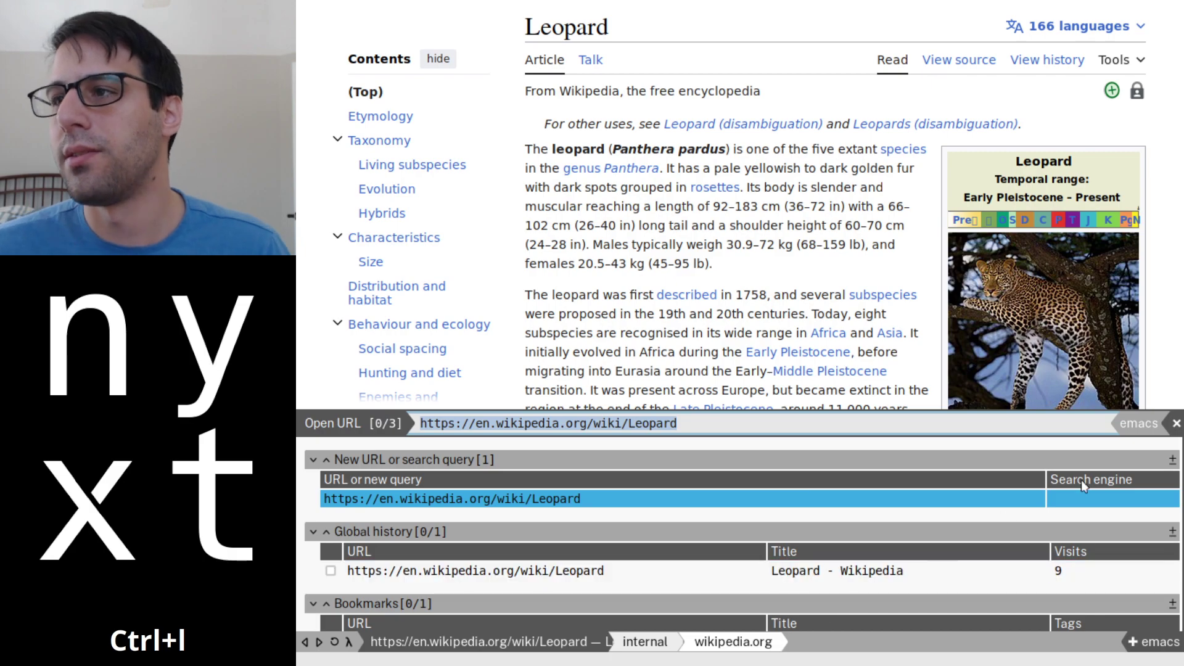
{"action": "left_click", "coordinate": [1176, 423]}
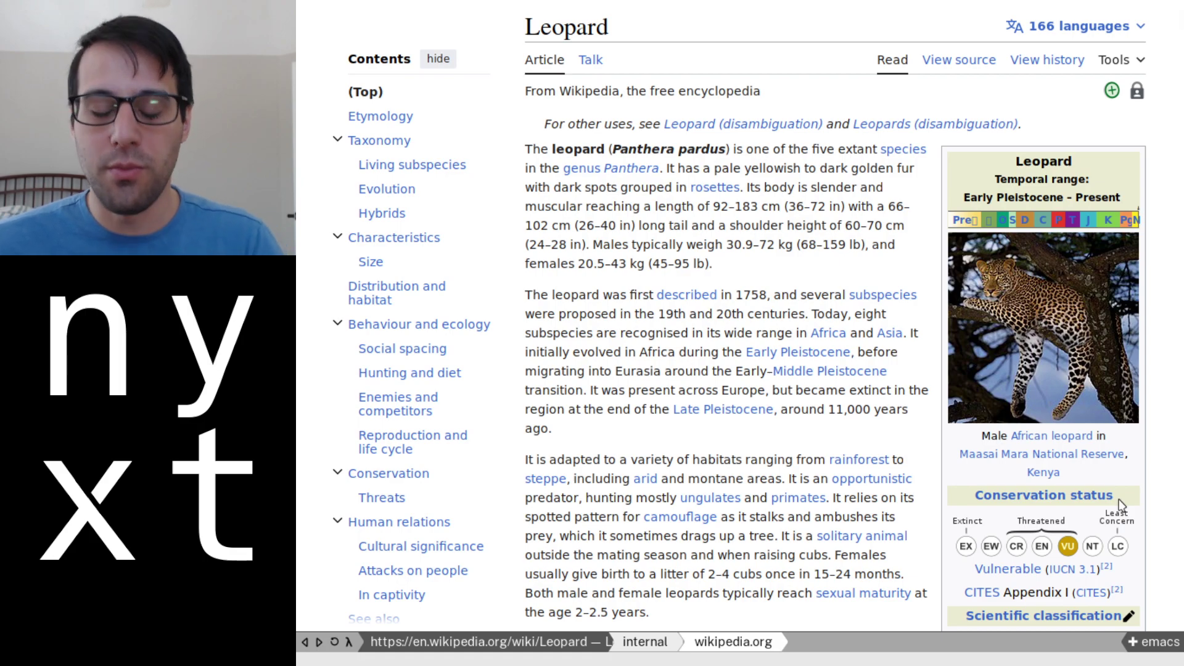
Run resume-prompt and pick the earlier Open URL prompt to reopen it
{"action": "key", "text": "ctrl+space"}
{"action": "type", "text": "resum"}
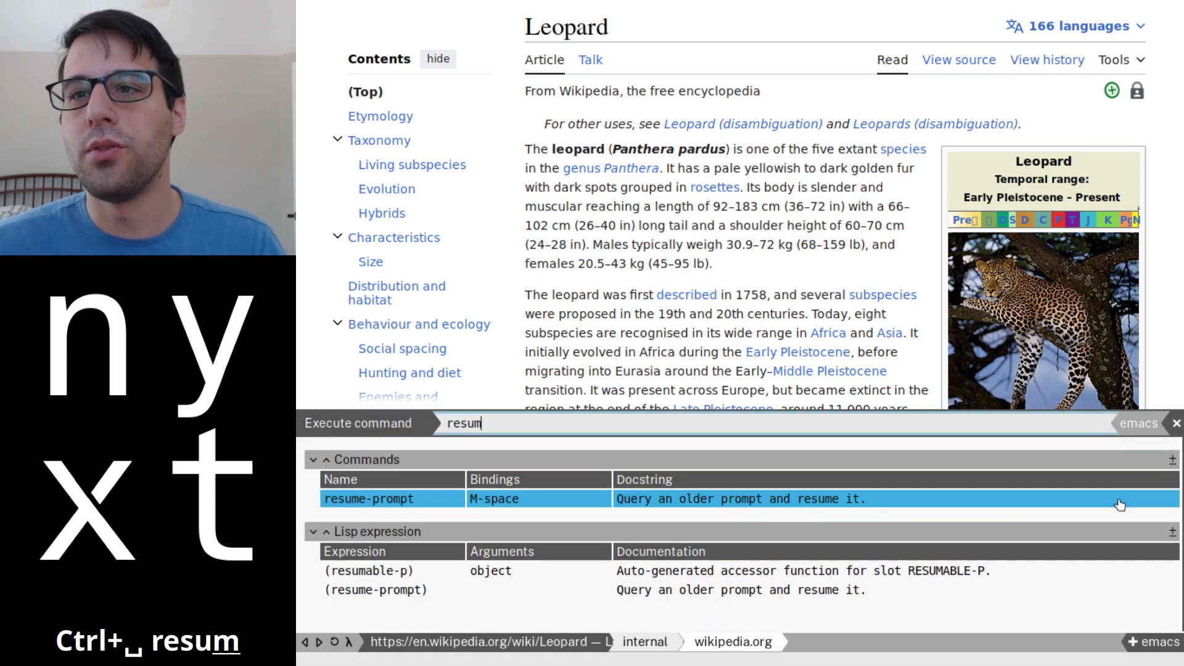
{"action": "key", "text": "Return"}
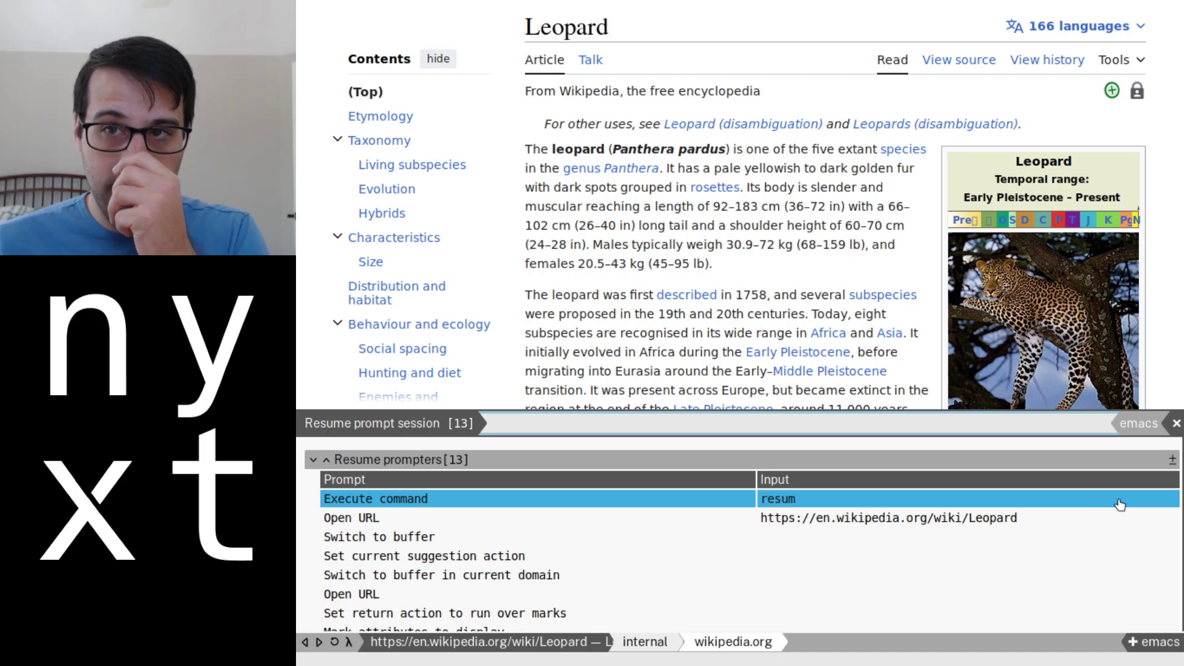
{"action": "key", "text": "Down"}
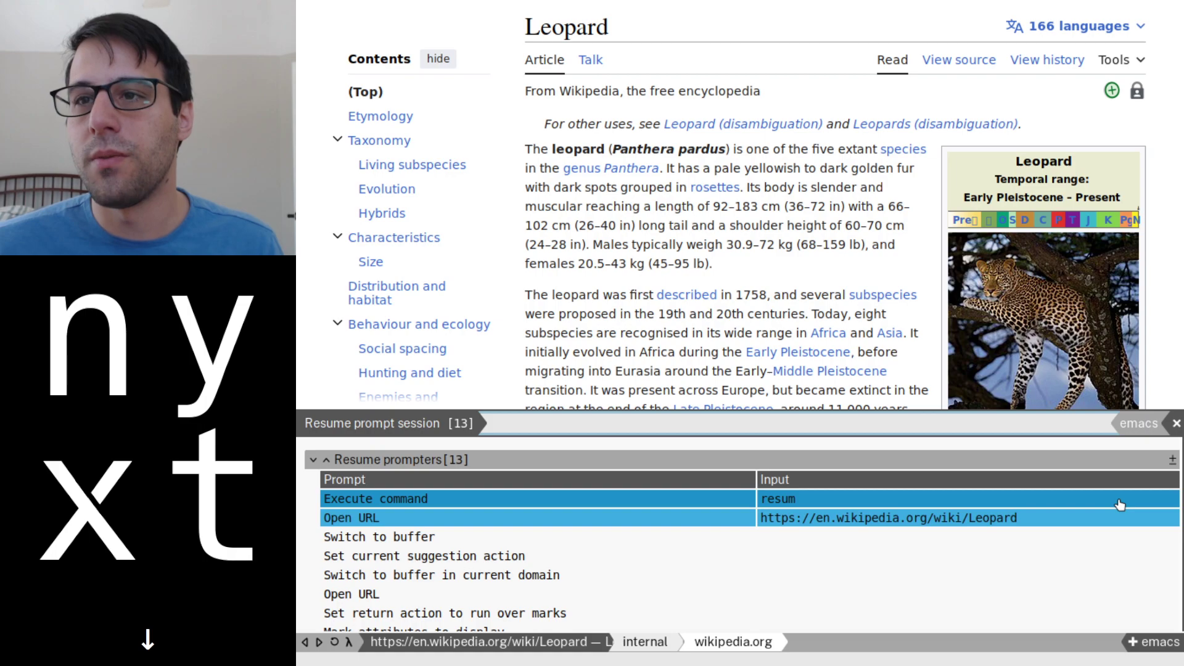
{"action": "key", "text": "Return"}
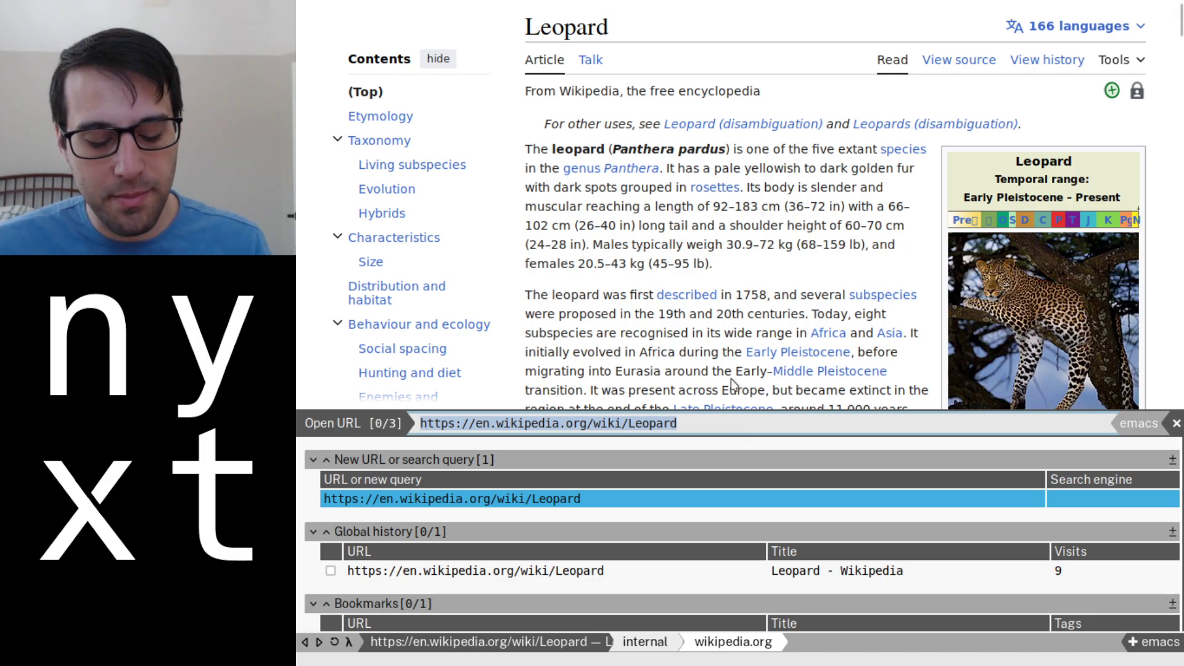
Toggle the Open URL prompt between expanded suggestions and its single input line, then dismiss it
{"action": "key", "text": "shift+Up"}
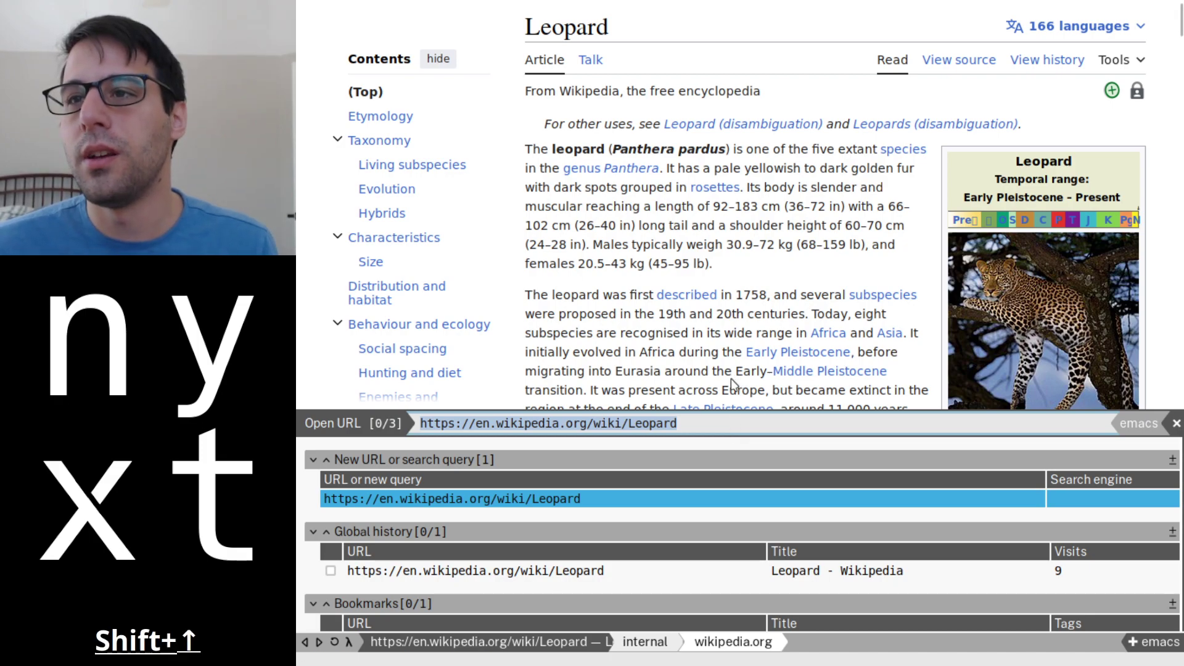
{"action": "key", "text": "alt+shift+Up"}
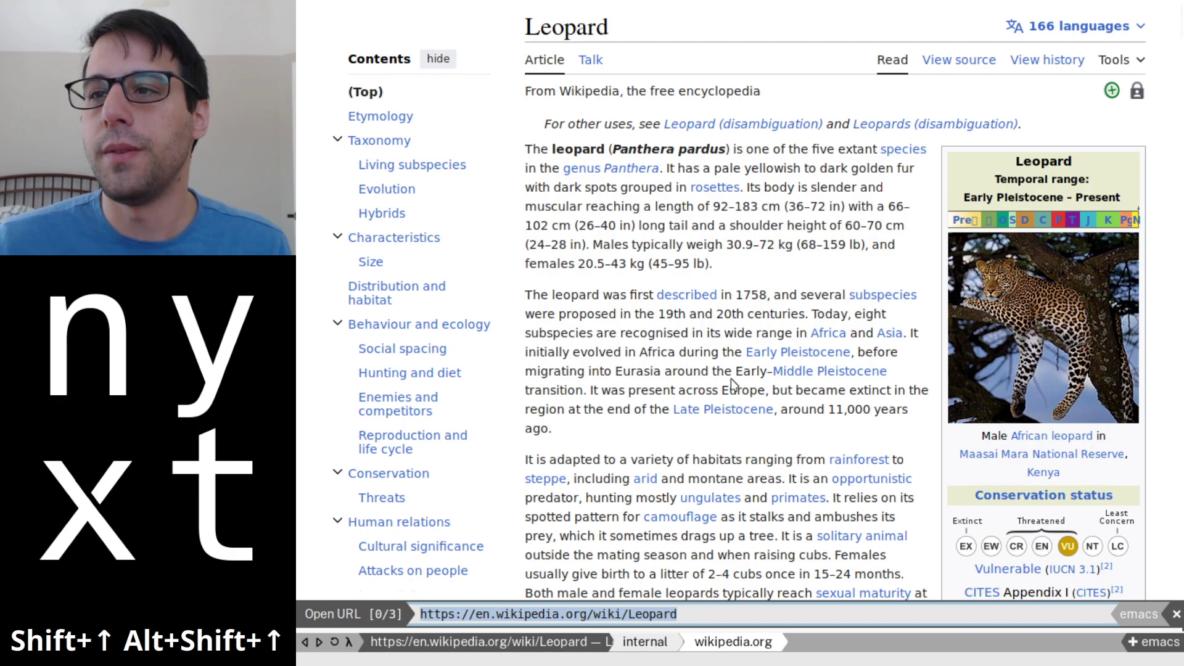
{"action": "key", "text": "shift+Up"}
{"action": "key", "text": "alt+shift+Up"}
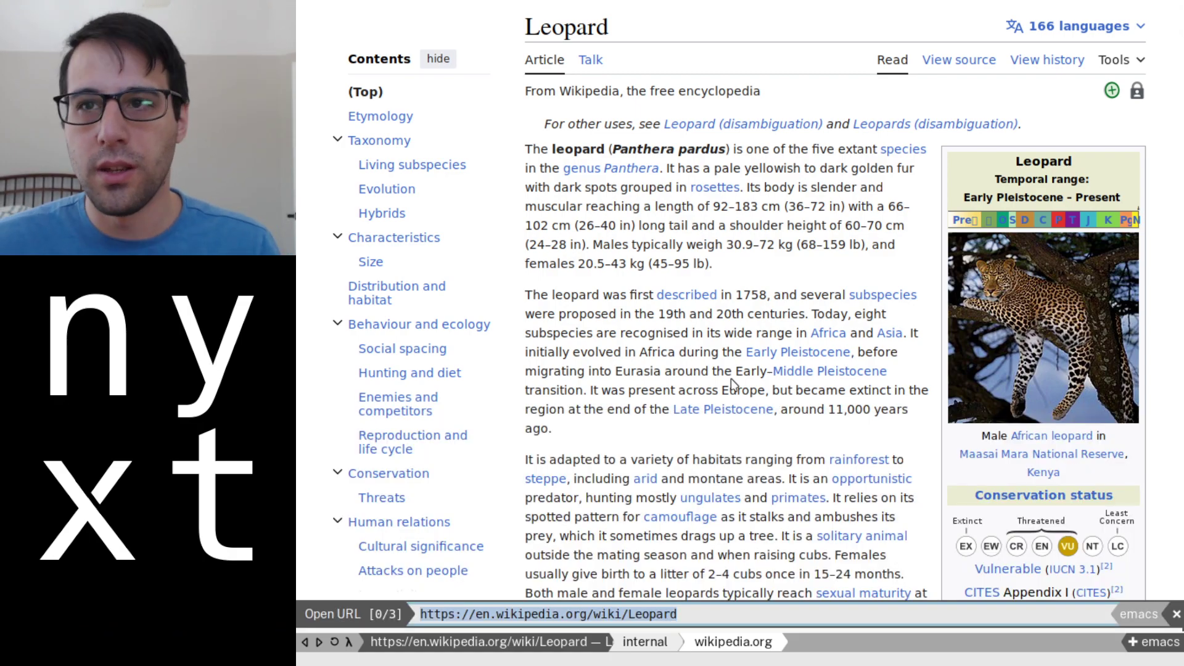
{"action": "key", "text": "Escape"}
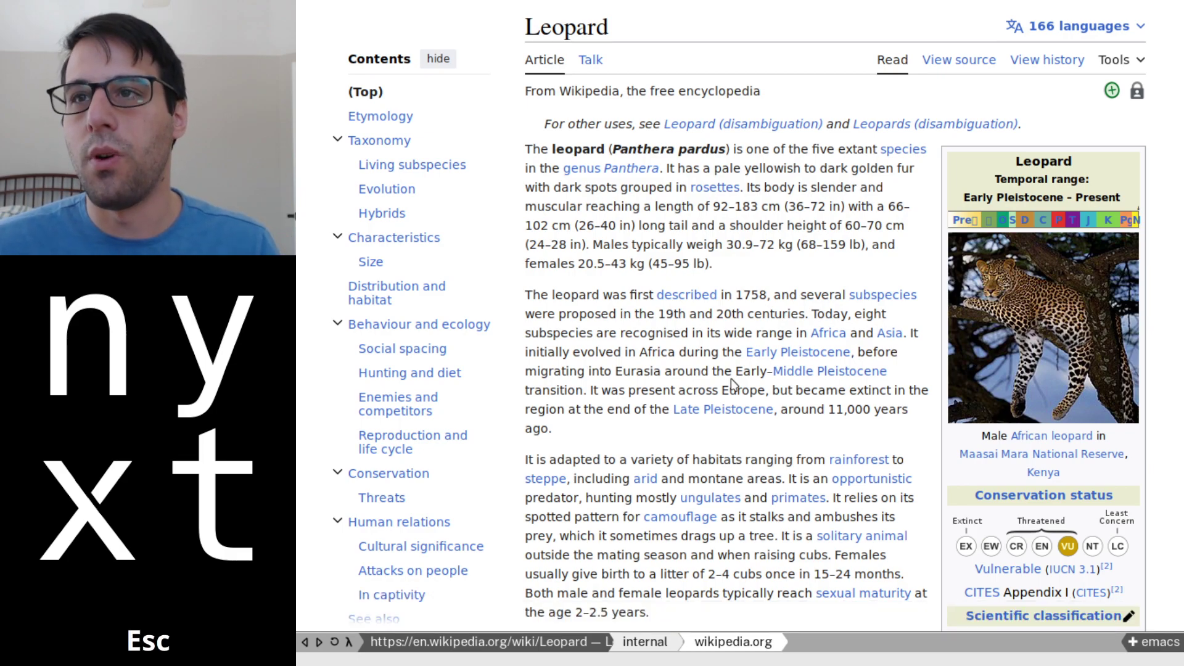
Overlay element hints on the Leopard article and collapse the hints list to its input line
{"action": "key", "text": "alt+g"}
{"action": "key", "text": "alt+g"}
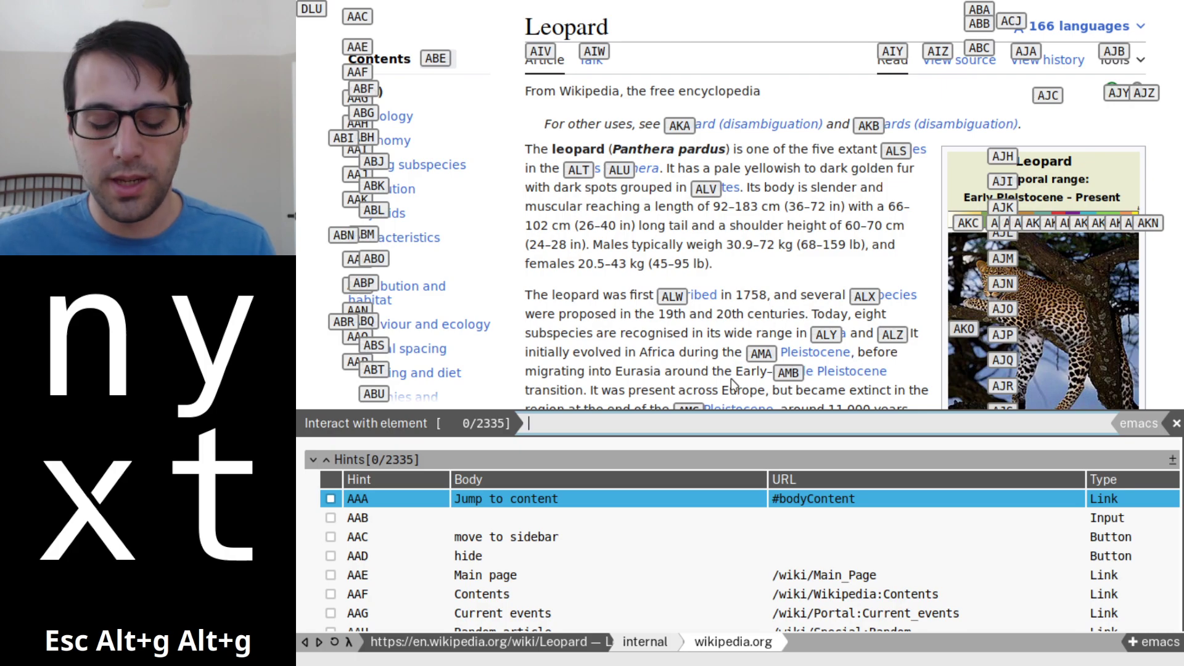
{"action": "key", "text": "alt+shift+Up"}
{"action": "key", "text": "alt+shift+Up"}
{"action": "key", "text": "alt+shift+Up"}
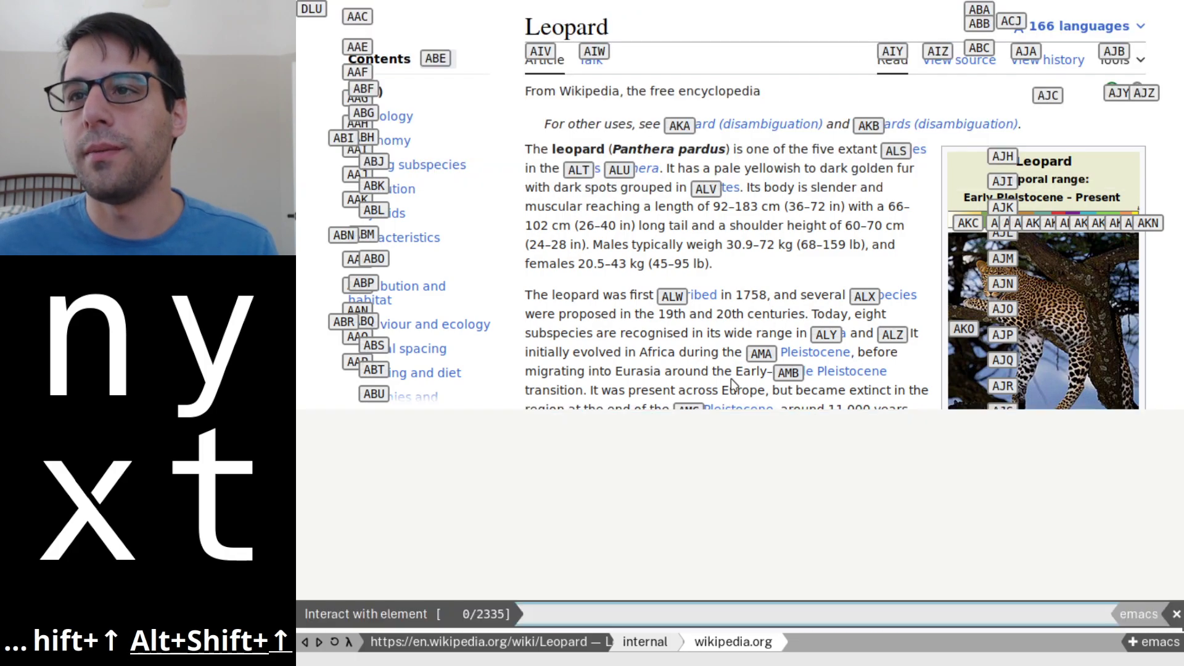
{"action": "key", "text": "alt+shift+Up"}
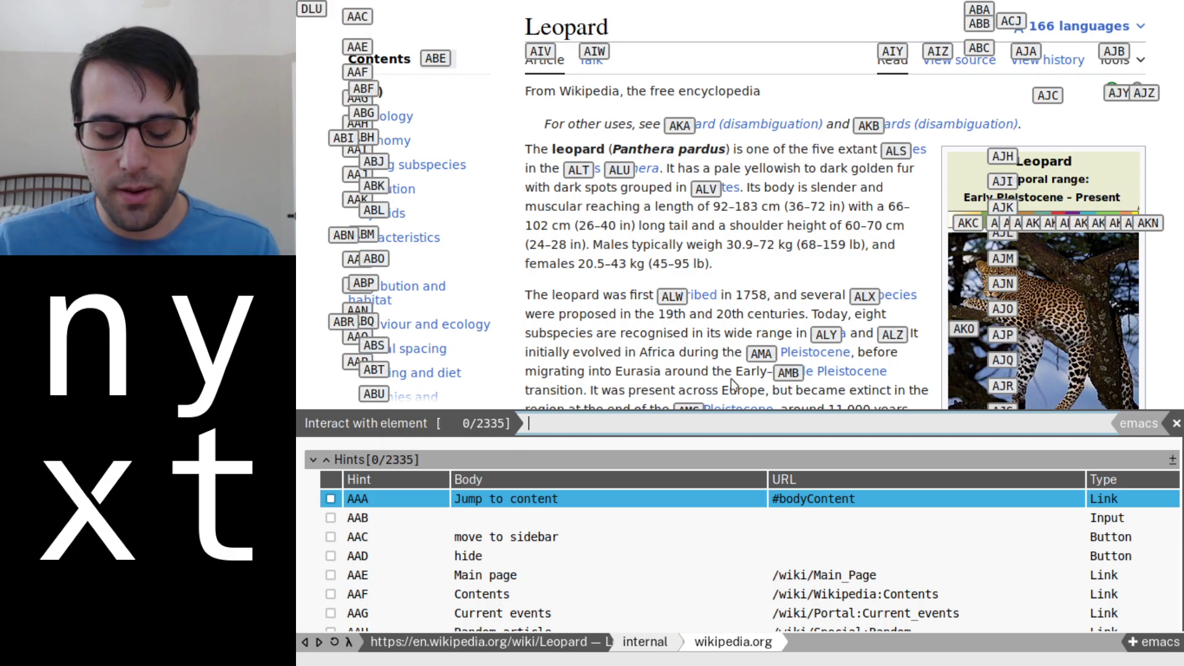
Focus the page to scroll the article down and back up, then refocus the hint prompt
{"action": "key", "text": "alt+o"}
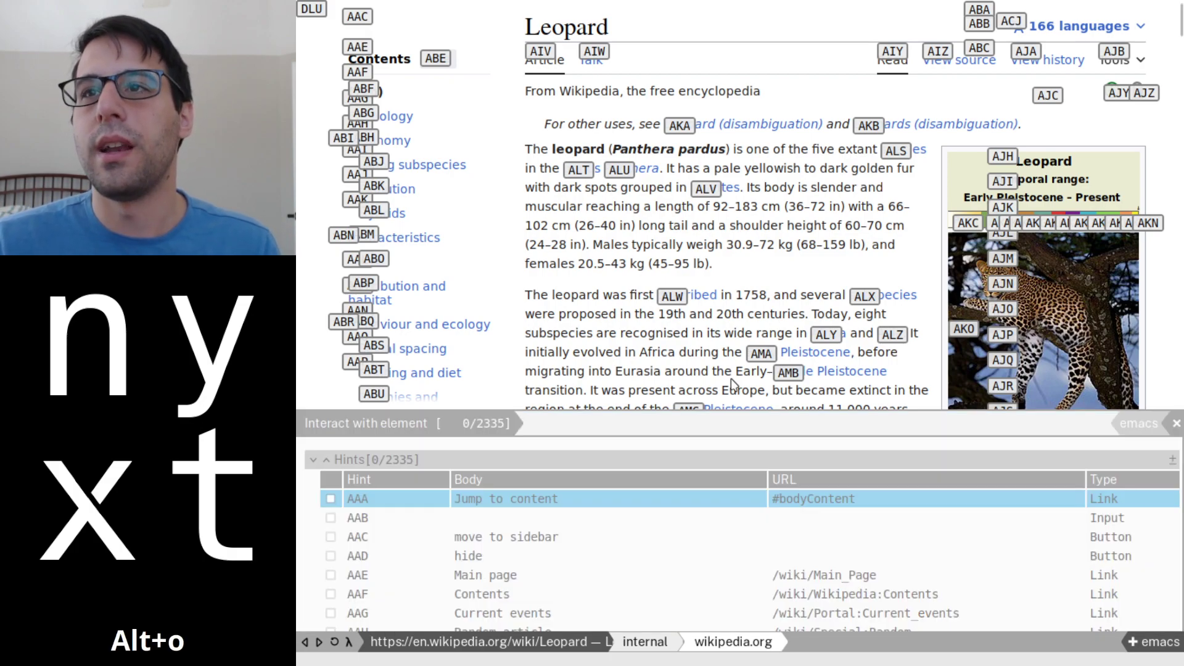
{"action": "key", "text": "ctrl+n"}
{"action": "key", "text": "ctrl+n"}
{"action": "key", "text": "ctrl+n"}
{"action": "key", "text": "ctrl+n"}
{"action": "key", "text": "ctrl+n"}
{"action": "key", "text": "ctrl+n"}
{"action": "key", "text": "ctrl+n"}
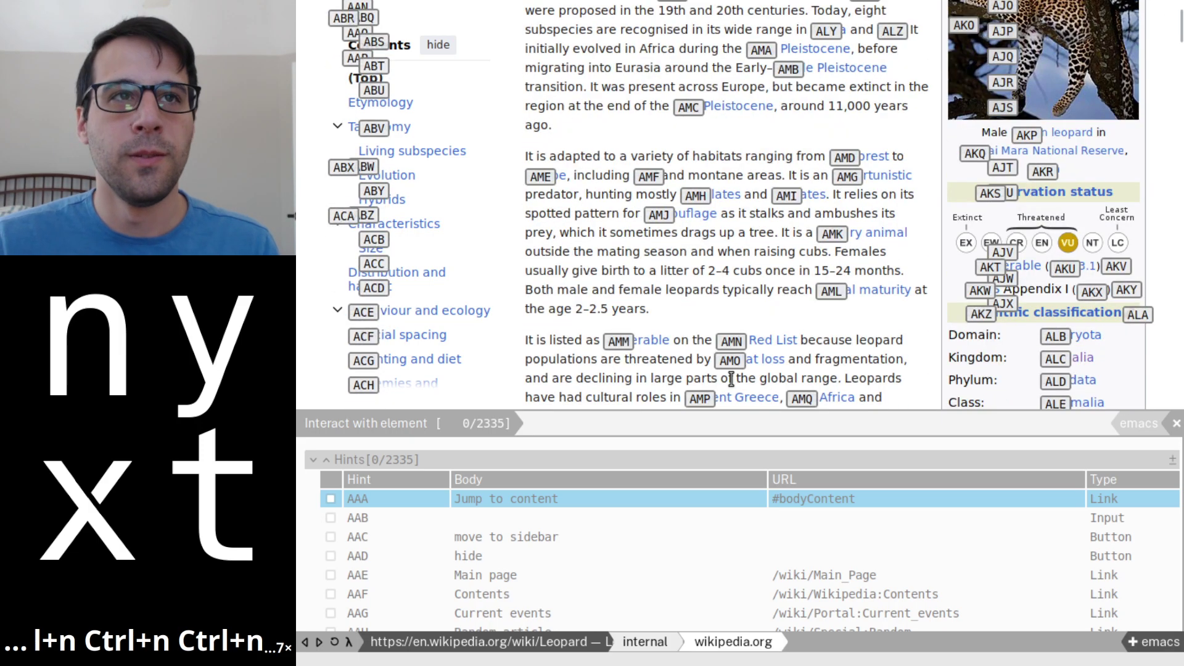
{"action": "key", "text": "ctrl+p"}
{"action": "key", "text": "ctrl+p"}
{"action": "key", "text": "ctrl+p"}
{"action": "key", "text": "alt+o"}
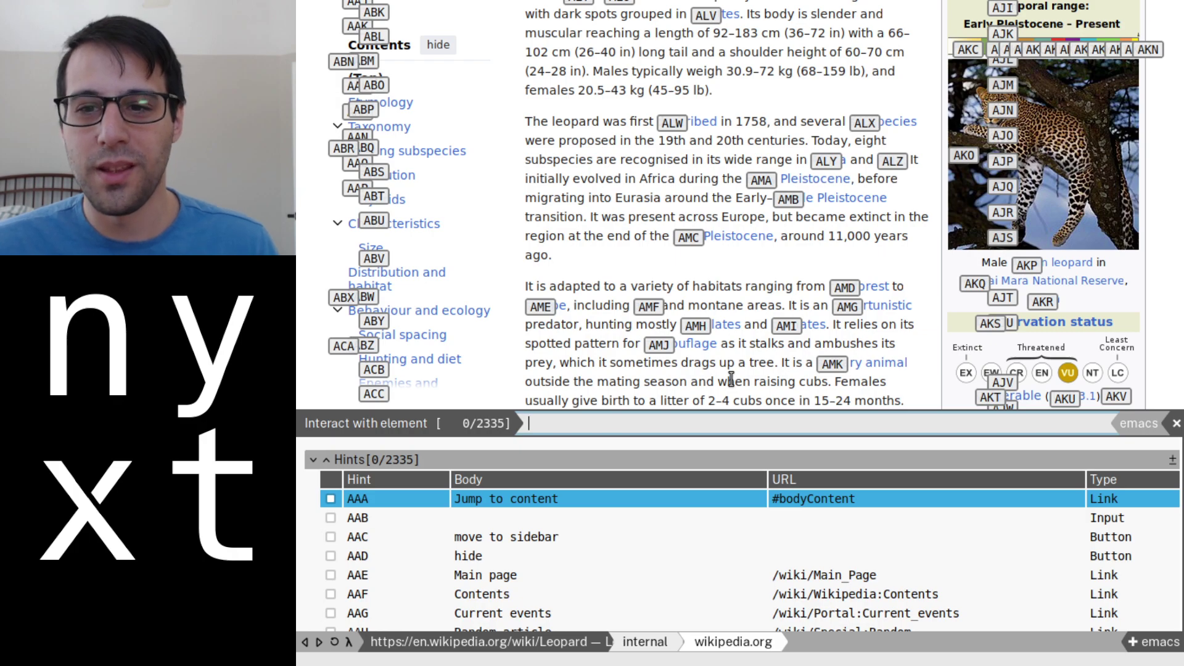
{"action": "key", "text": "Escape"}
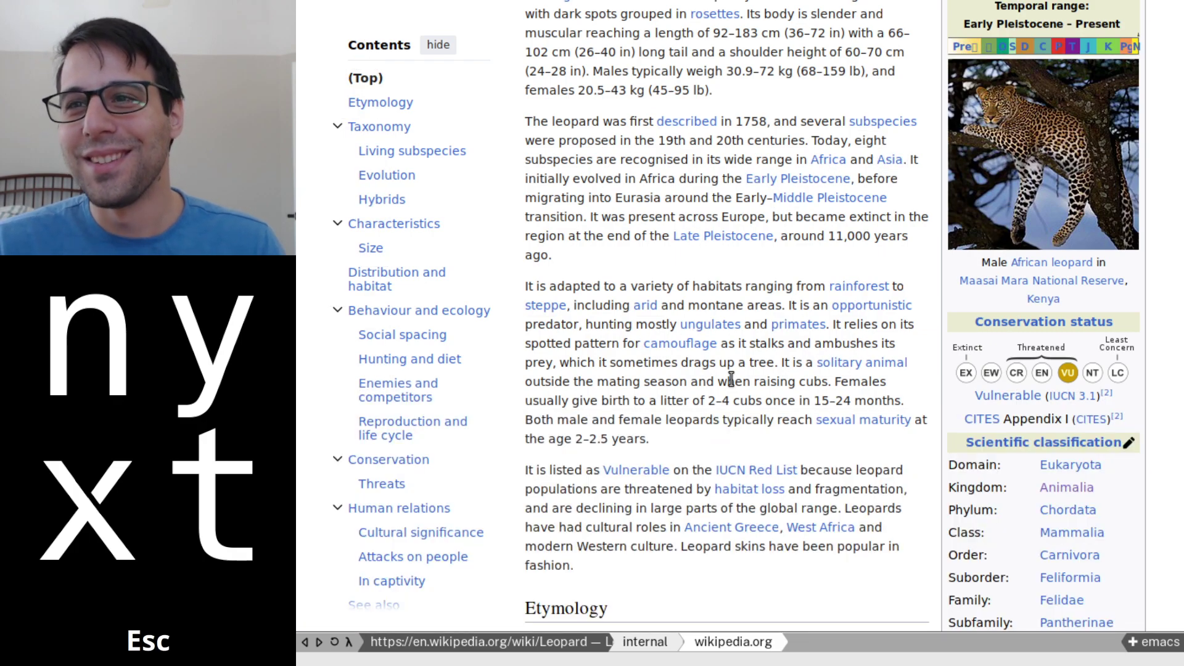
{"action": "key", "text": "ctrl+l"}
{"action": "key", "text": "F1"}
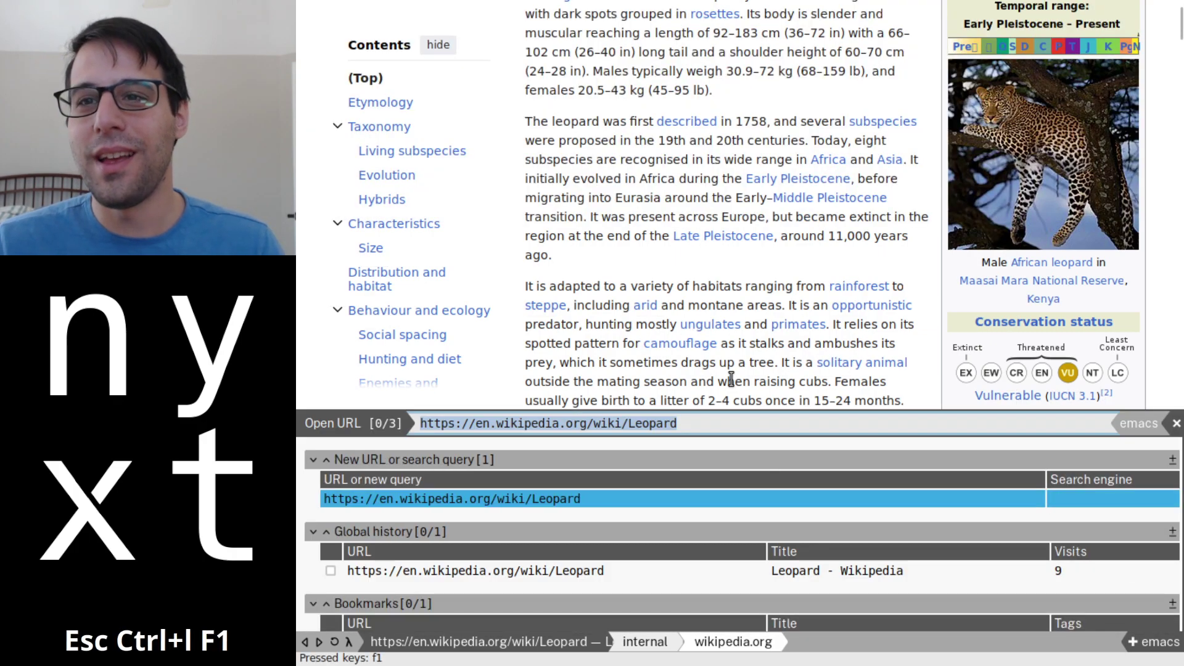
{"action": "key", "text": "m"}
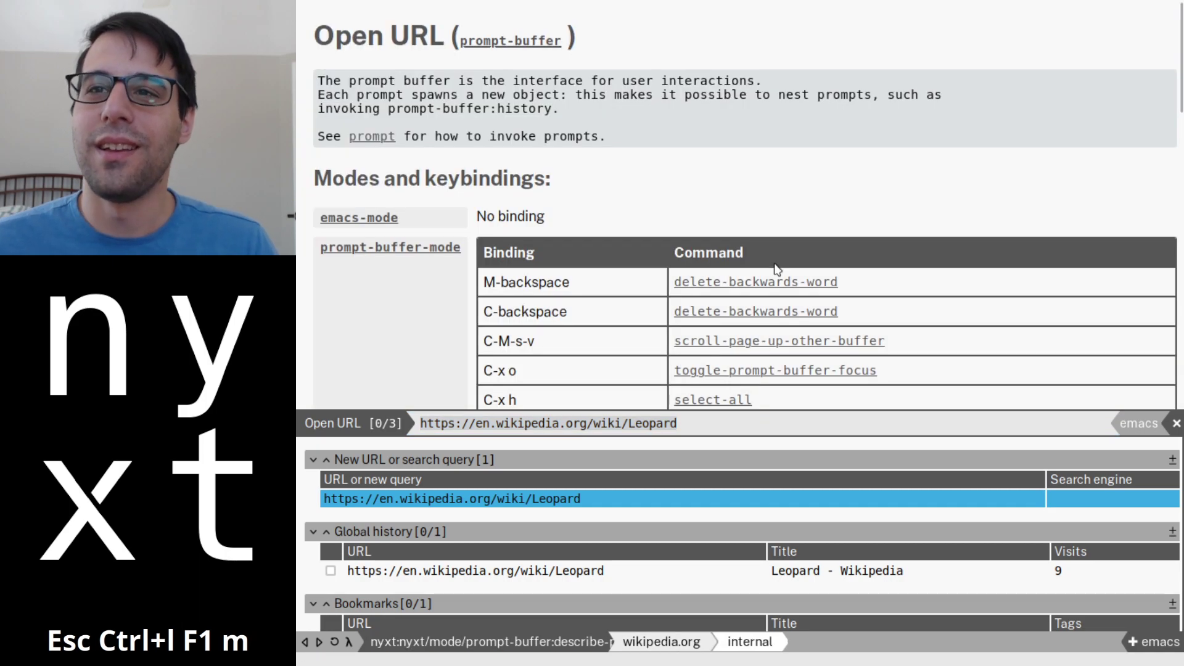
{"action": "left_click", "coordinate": [797, 279]}
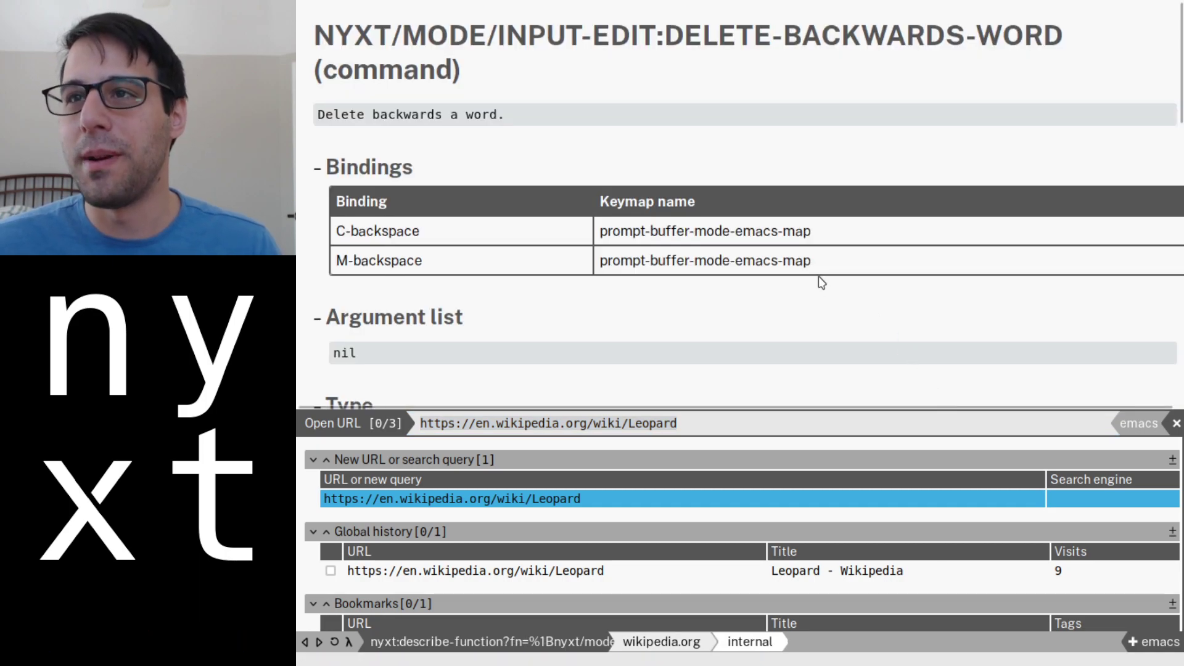
{"action": "key", "text": "alt+Left"}
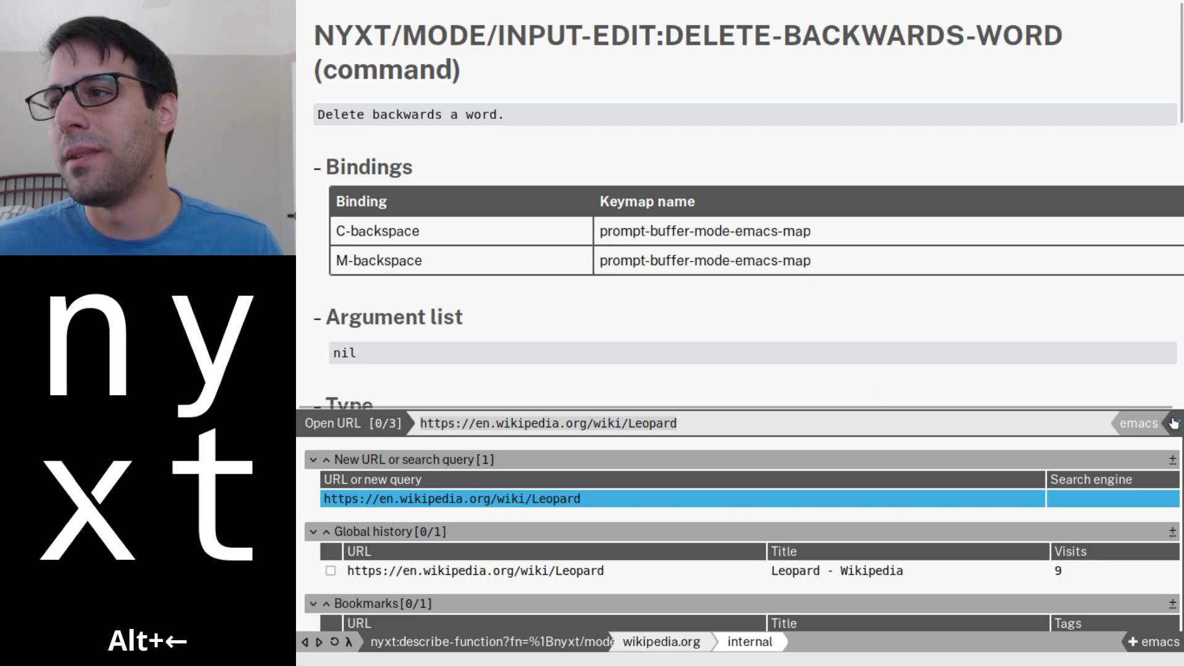
{"action": "key", "text": "Return"}
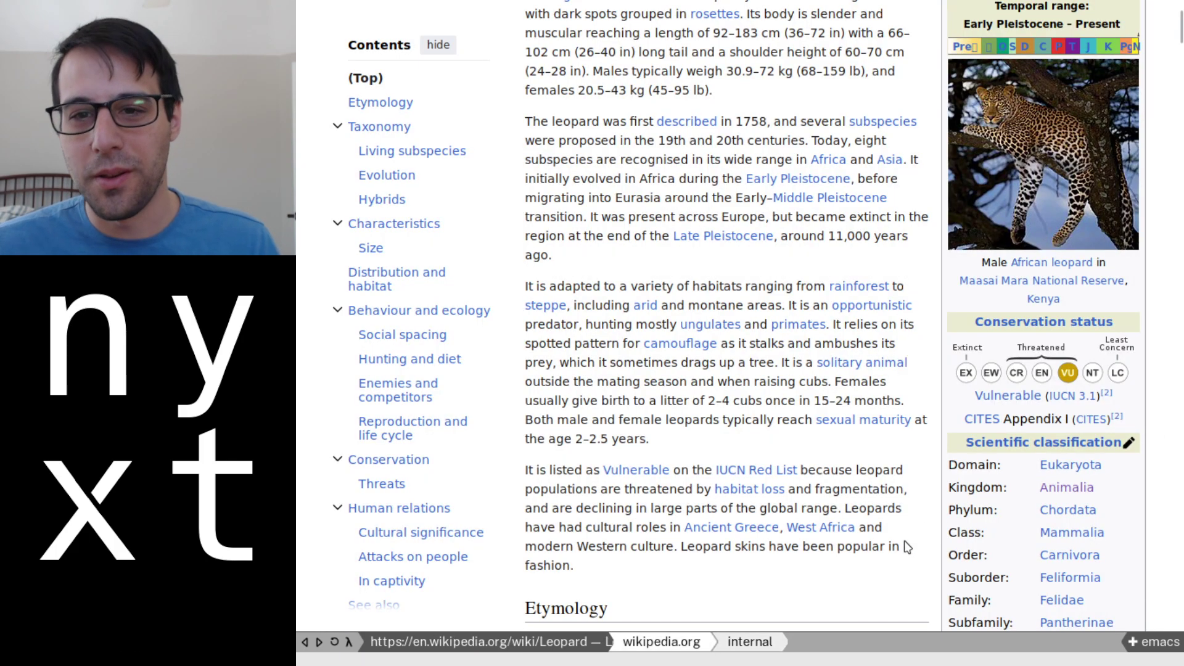